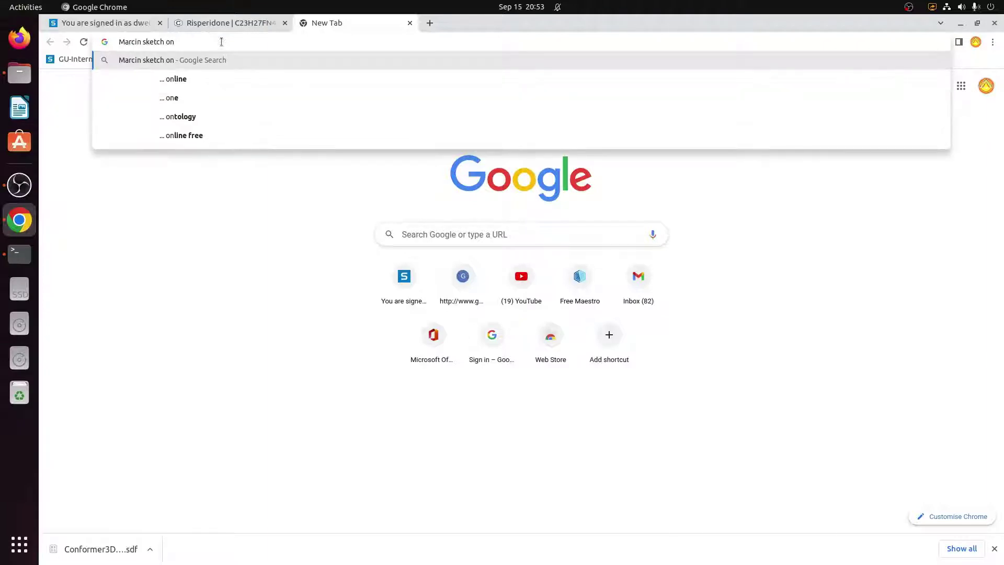
Search Google for 'marvinsketch online' using the suggested query
type("line")
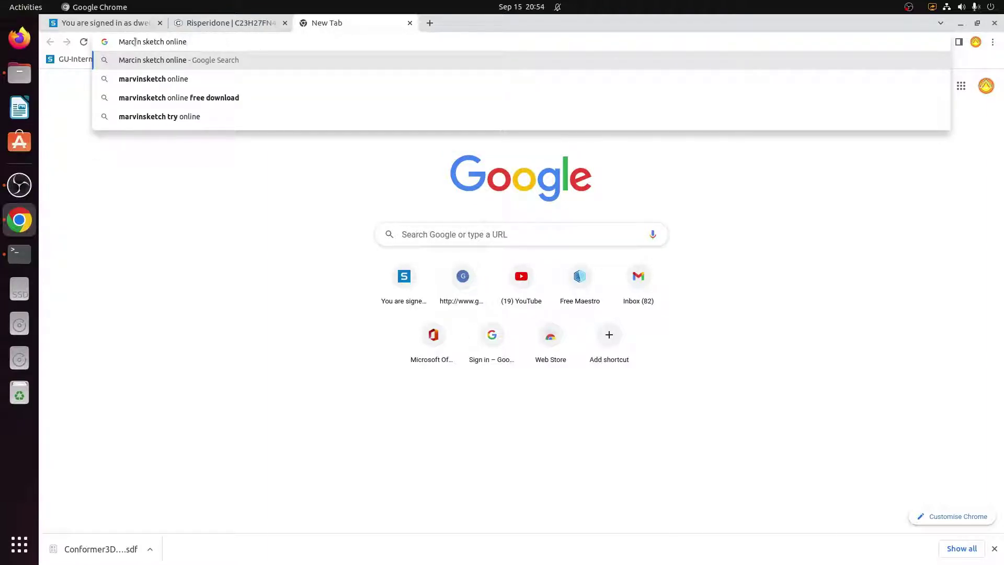
key("Down")
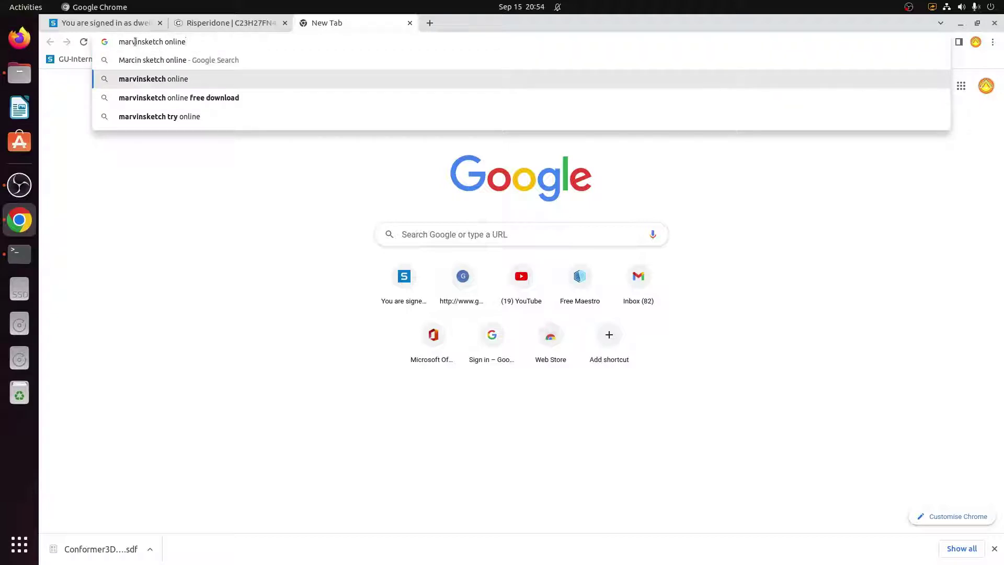
key("Return")
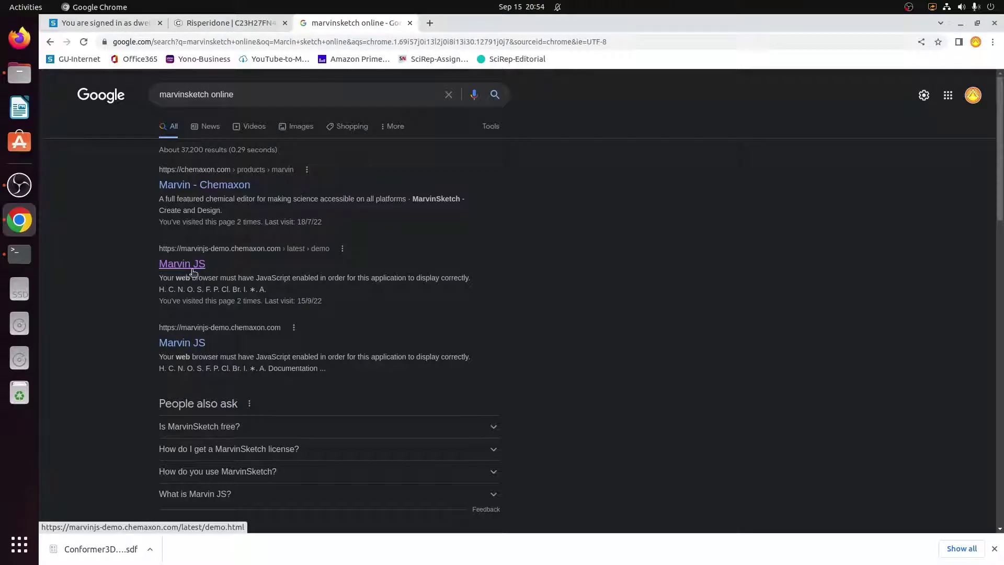
Open the Marvin JS demo editor and place a benzene ring on the canvas
left_click(170, 268)
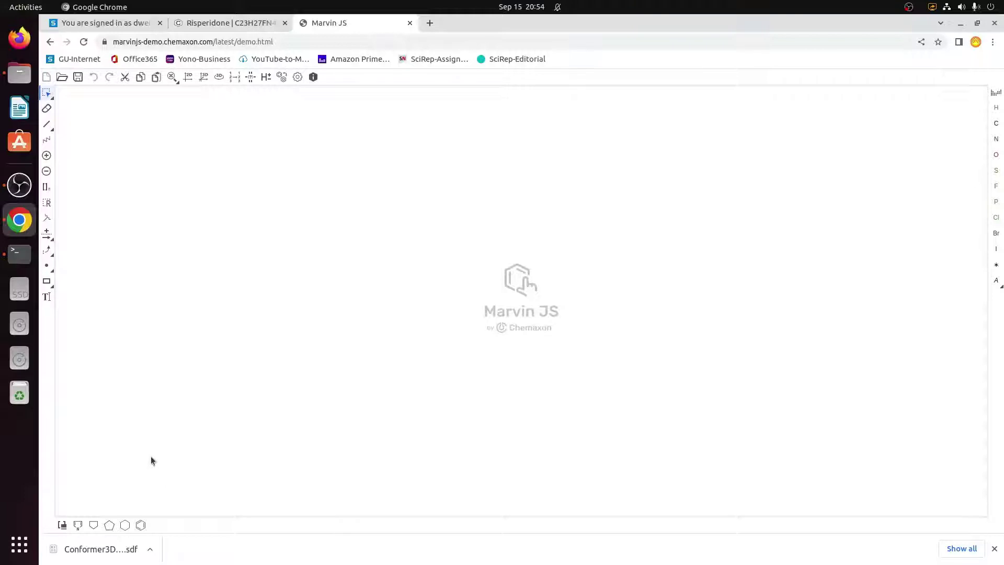
left_click(141, 525)
left_click(250, 279)
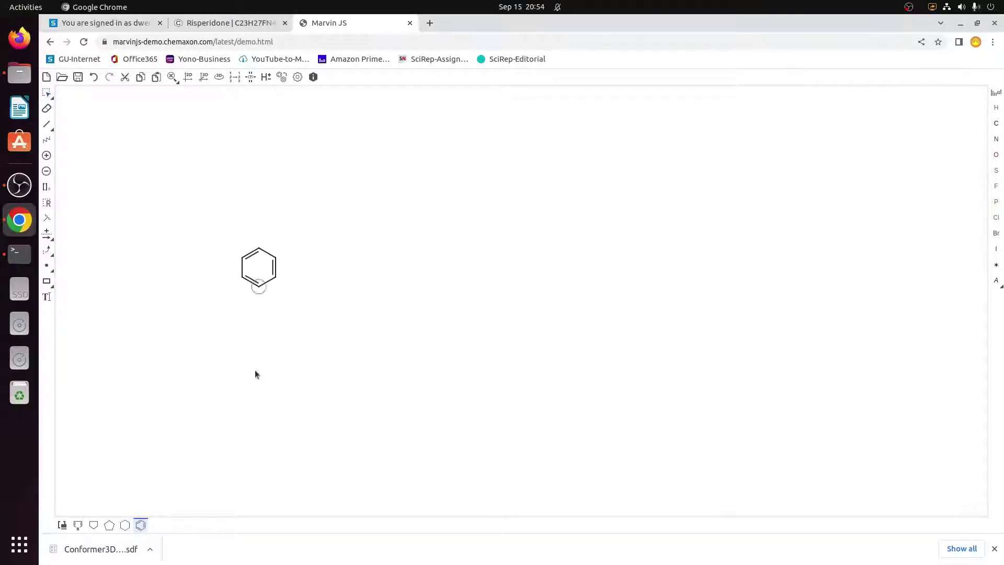
Draw an isopropyl side chain on the ring, set one methyl to Cl, then erase it
left_click(46, 124)
left_click(259, 249)
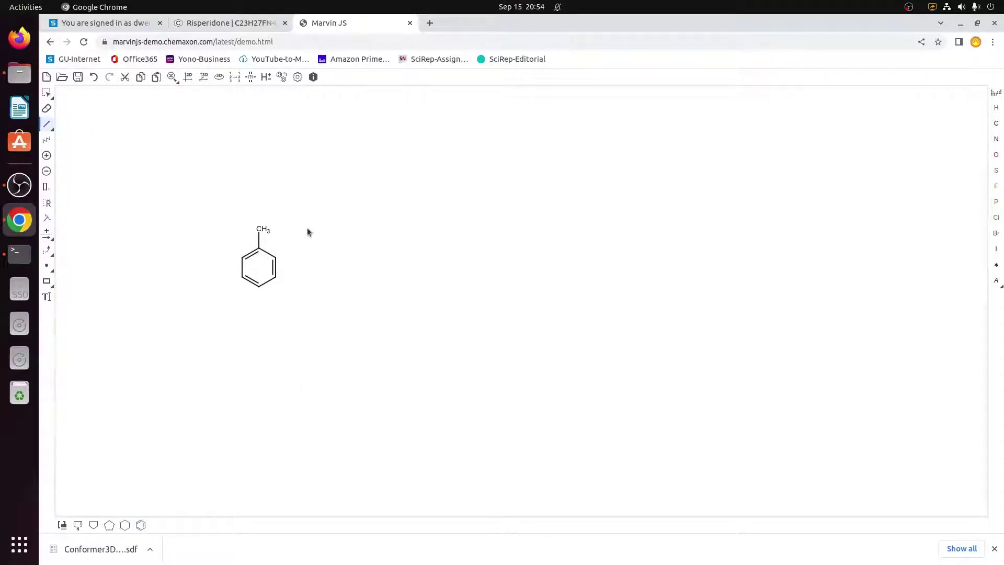
left_click(259, 228)
left_click(259, 228)
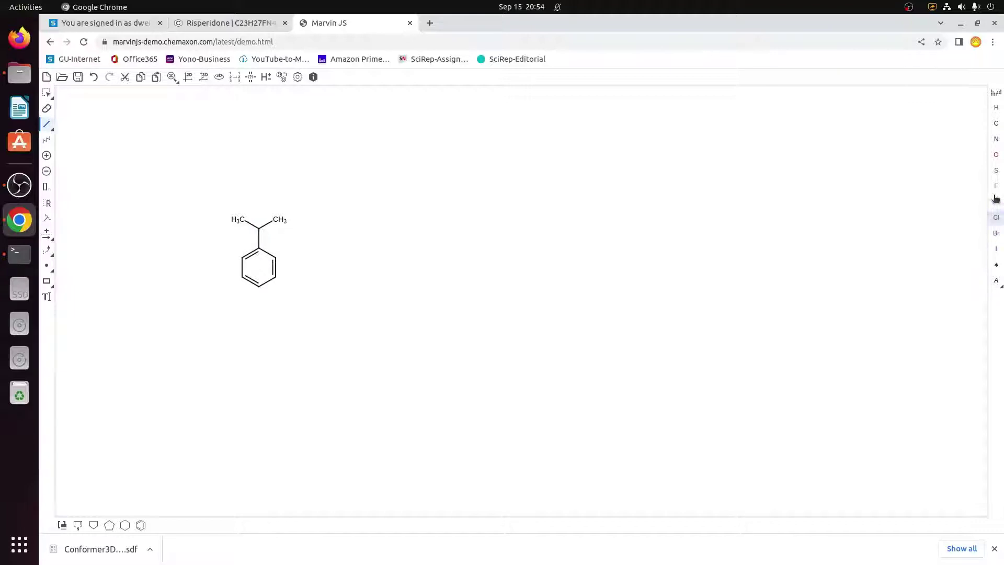
left_click(996, 217)
left_click(52, 112)
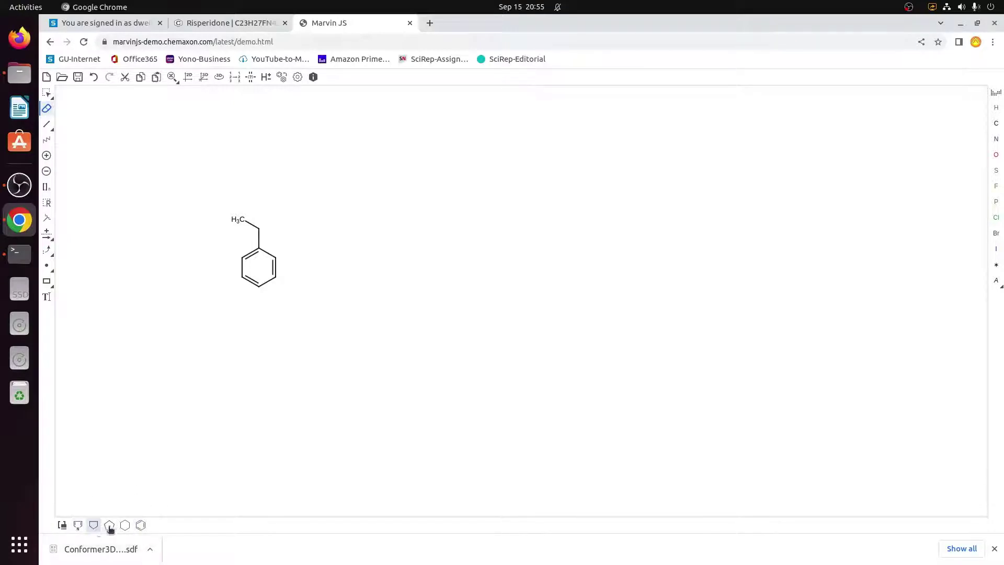
Attach fluorine to the lower-right ring atom and close Chrome's download bar
left_click(93, 524)
left_click(46, 124)
left_click(281, 280)
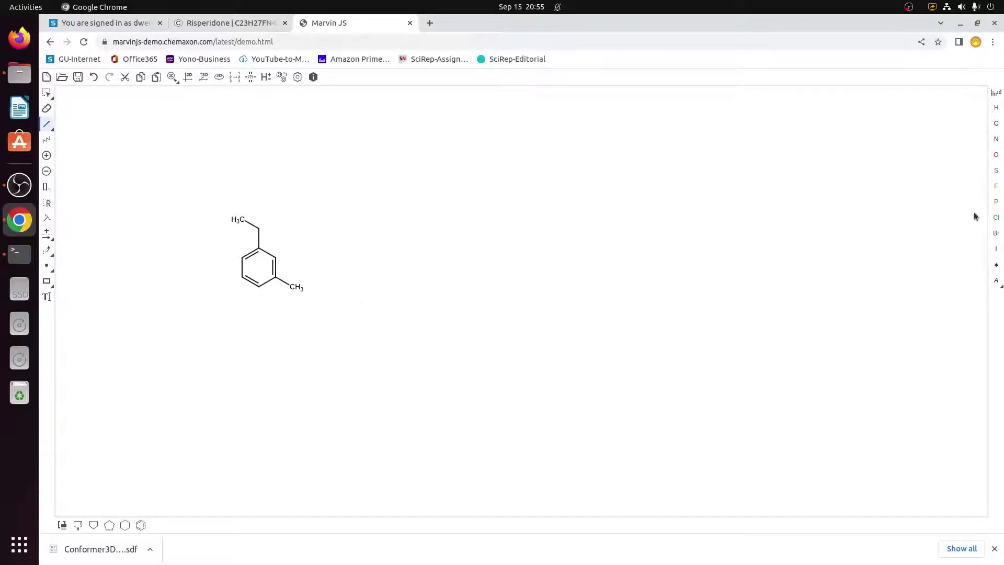
left_click(996, 187)
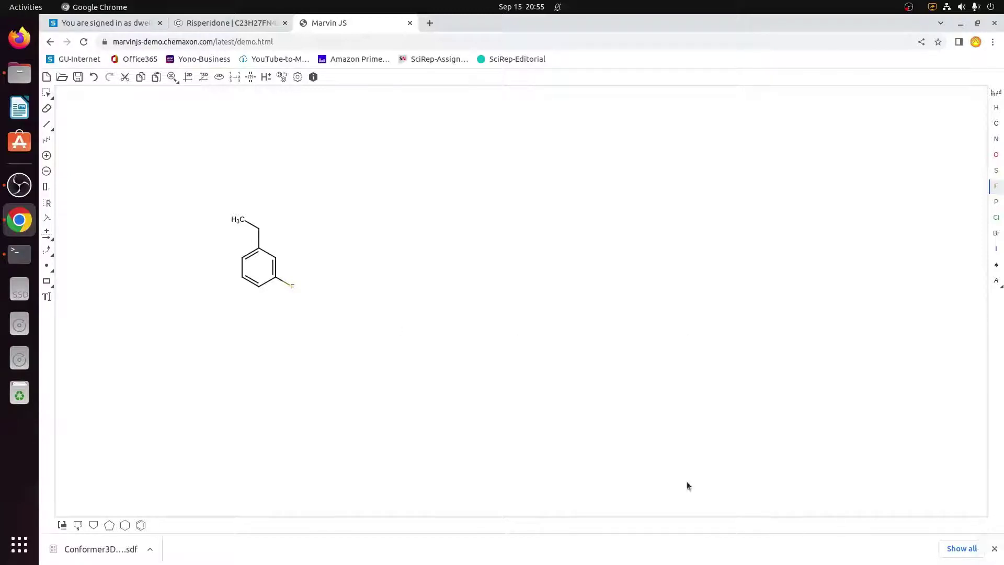
left_click(994, 548)
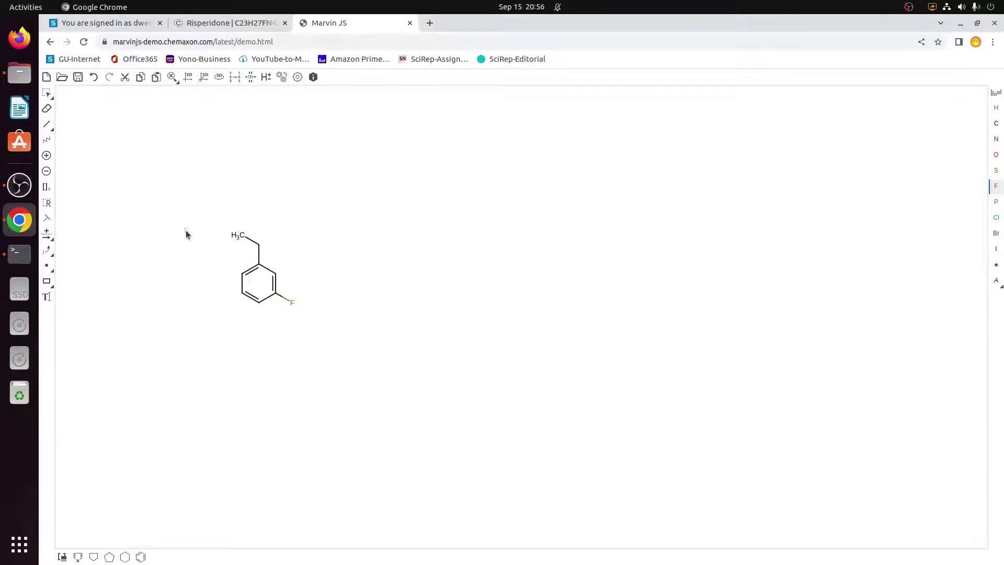
Export the sketch as SMILES and copy the string CCC1=CC=CC(F)=C1
left_click(78, 78)
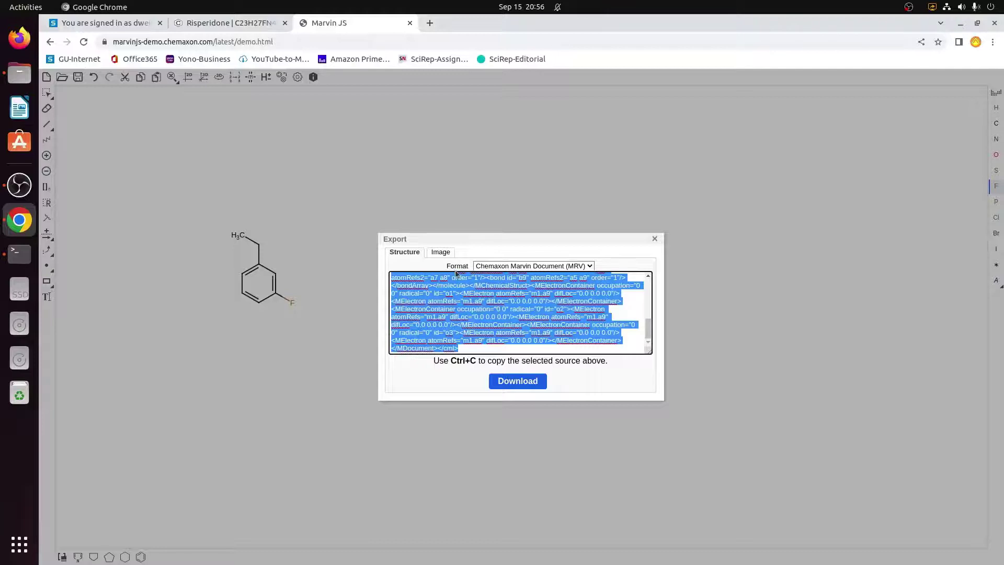
left_click_drag(449, 266, 472, 270)
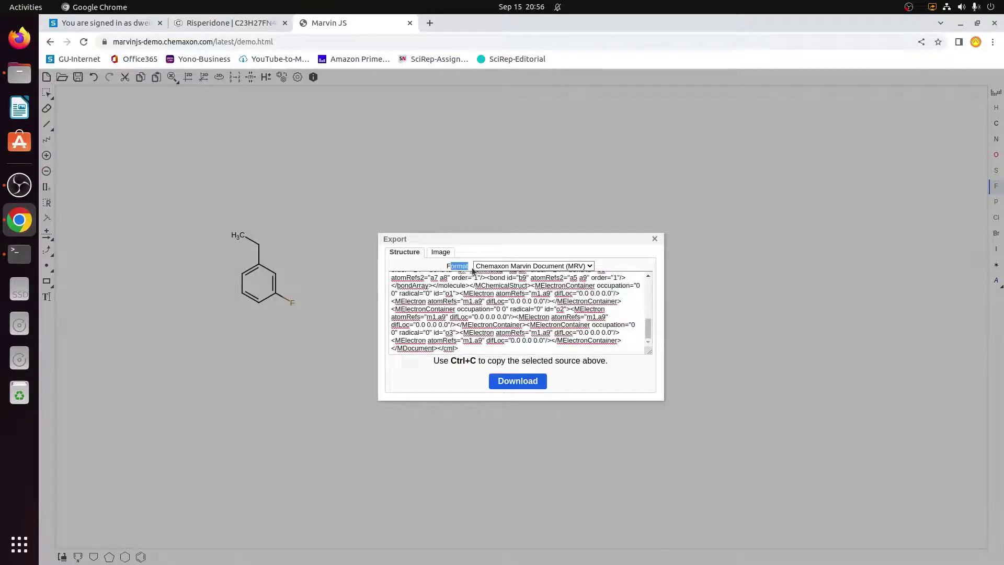
left_click(591, 267)
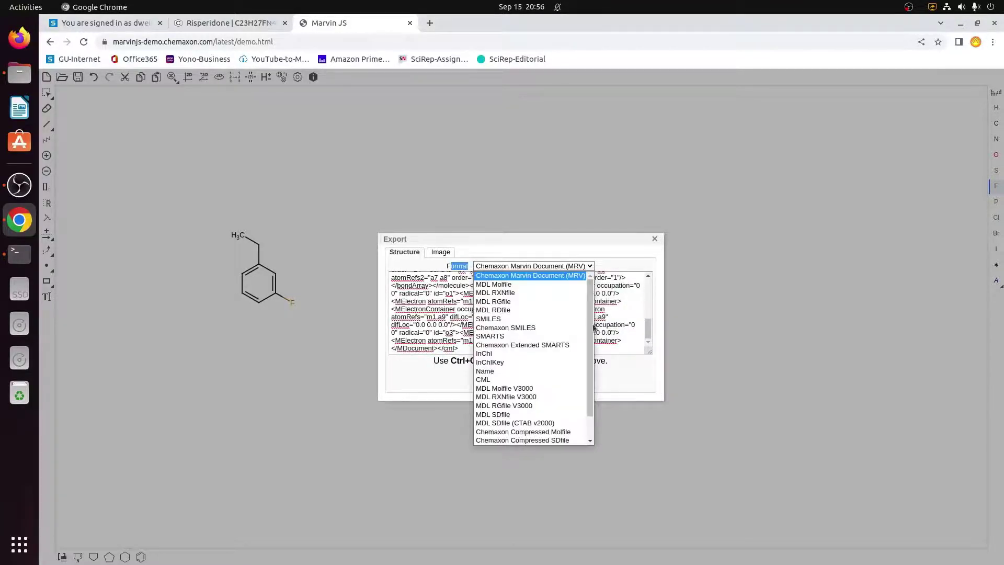
scroll(590, 340, "down", 2)
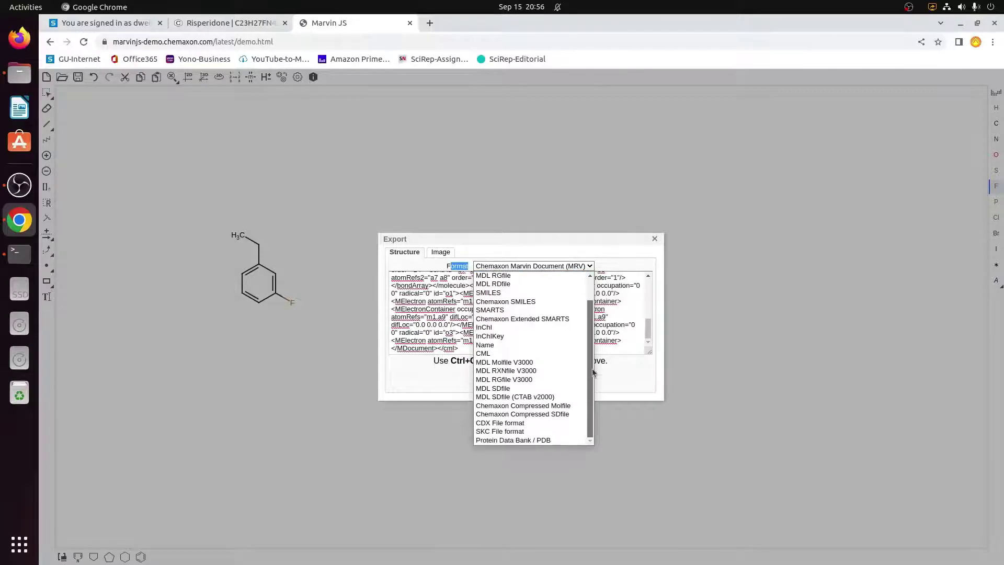
scroll(594, 374, "up", 2)
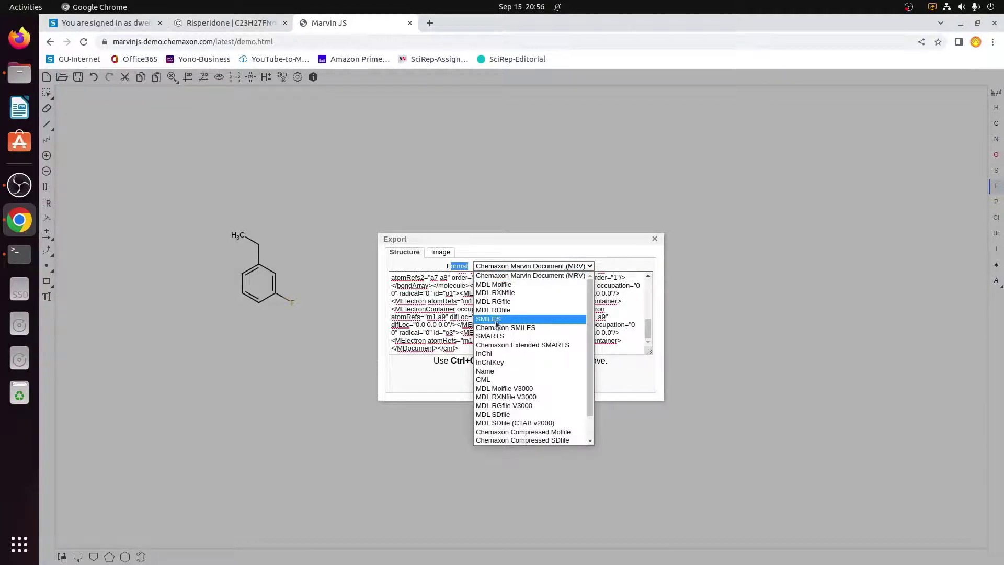
left_click(498, 321)
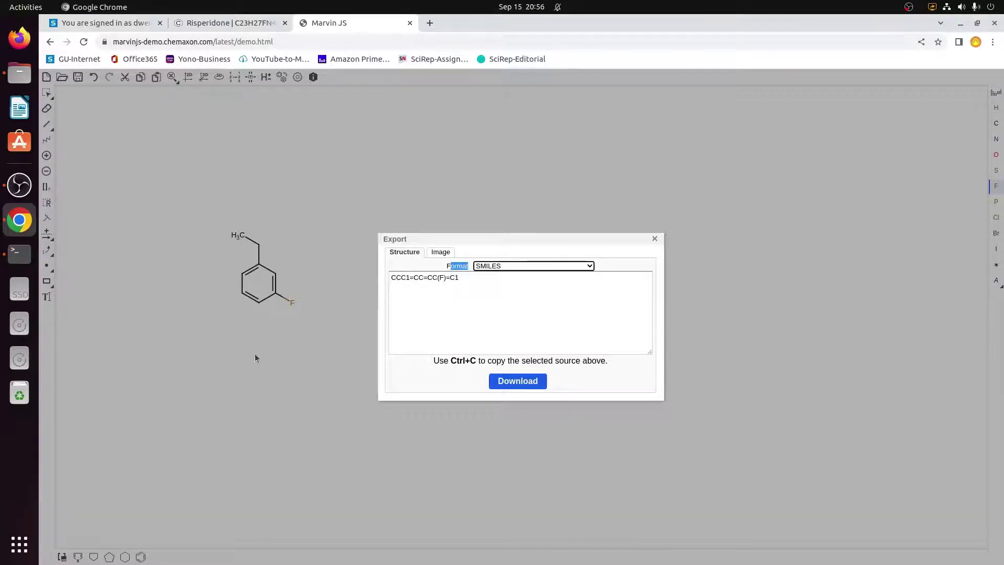
left_click_drag(459, 277, 389, 276)
right_click(409, 279)
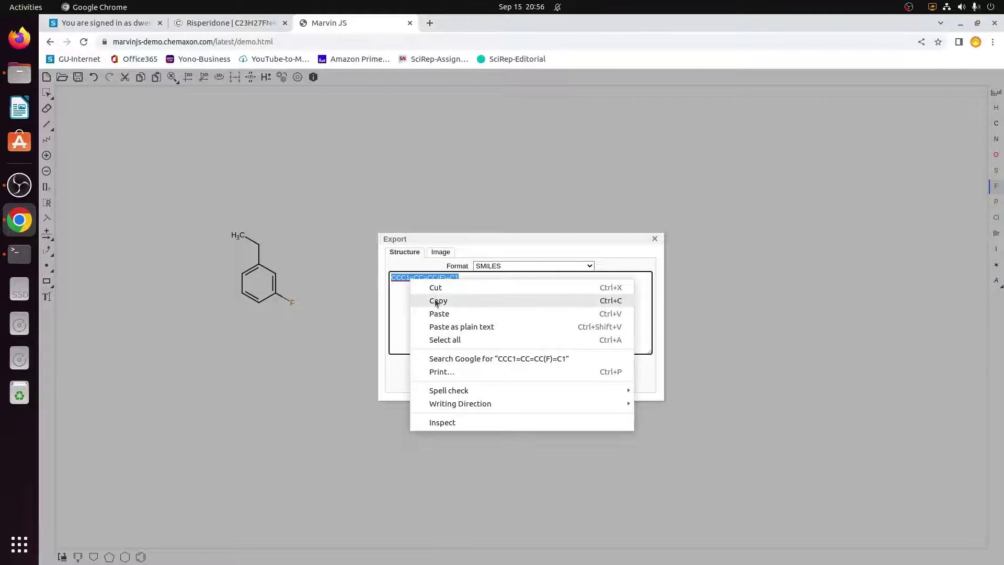
left_click(434, 299)
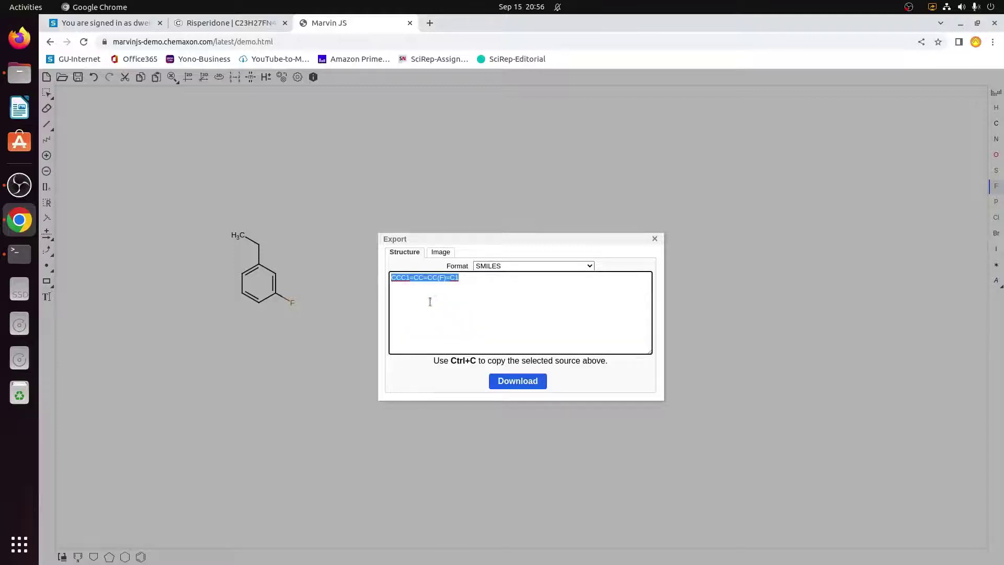
Minimize Chrome and launch UCSF Chimera from the applications list
left_click(960, 23)
left_click(20, 543)
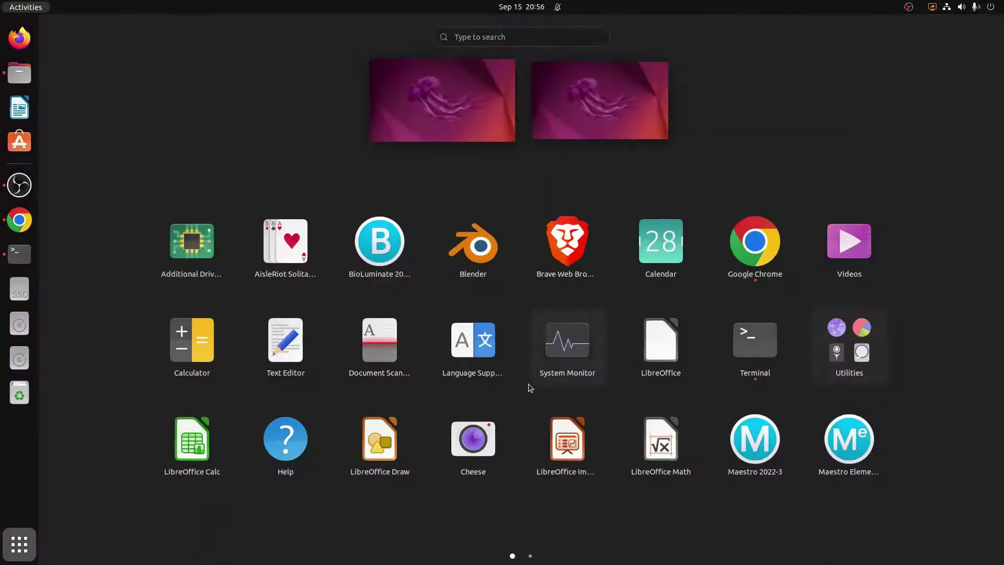
scroll(649, 418, "down", 1)
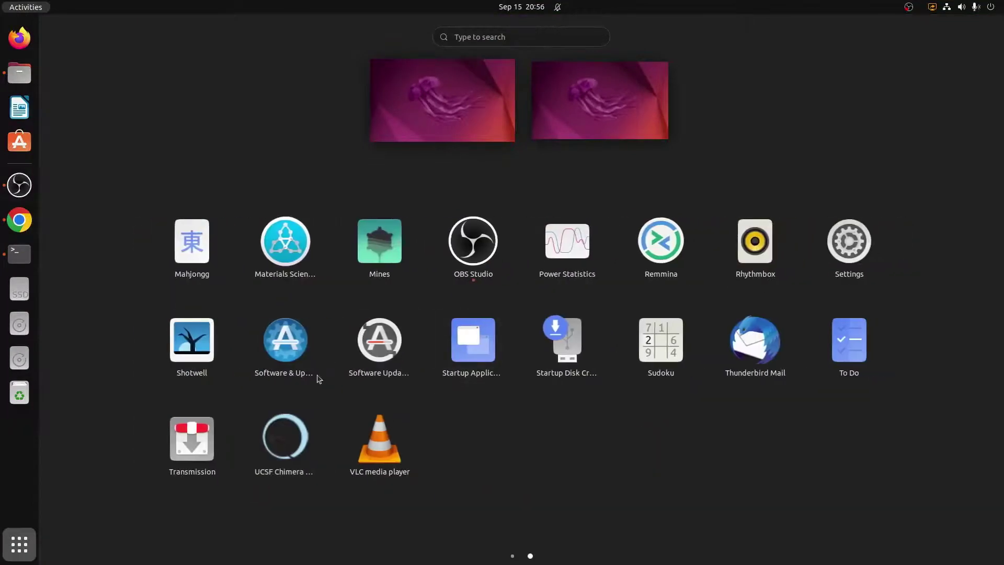
left_click(293, 440)
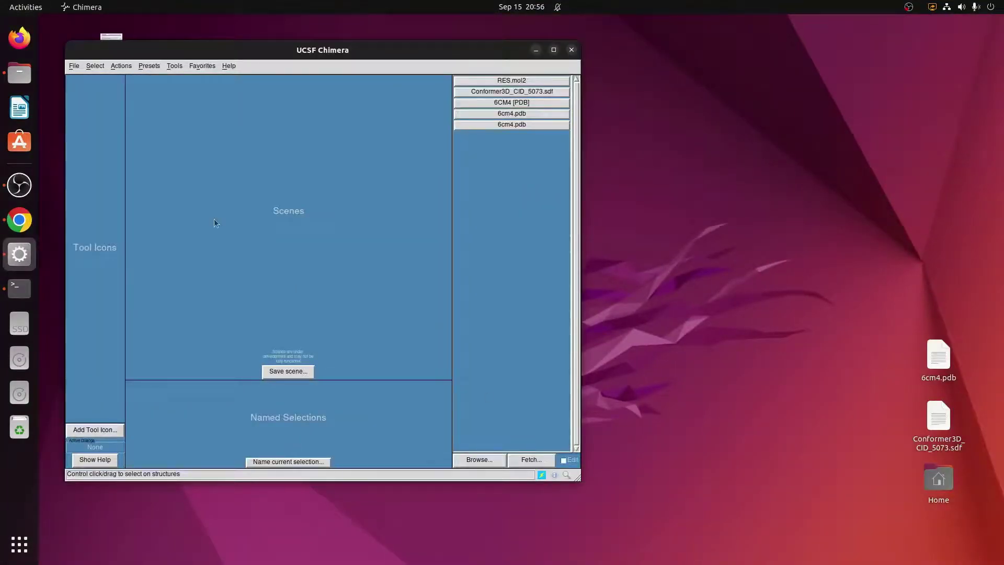
In Build Structure, enter SMILES CCC1=CC=CC(F)=C1 with residue name REF
left_click(174, 65)
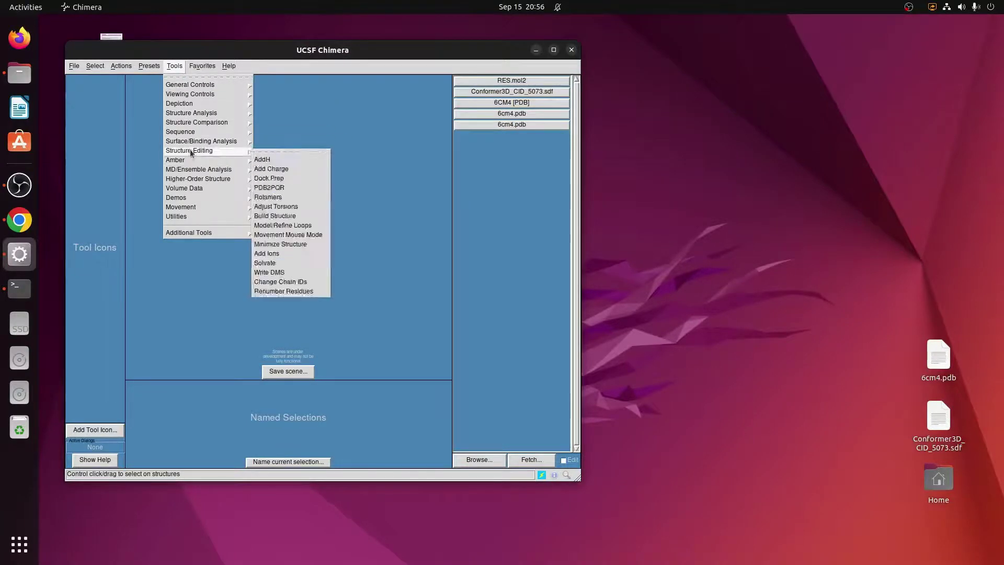
mouse_move(200, 152)
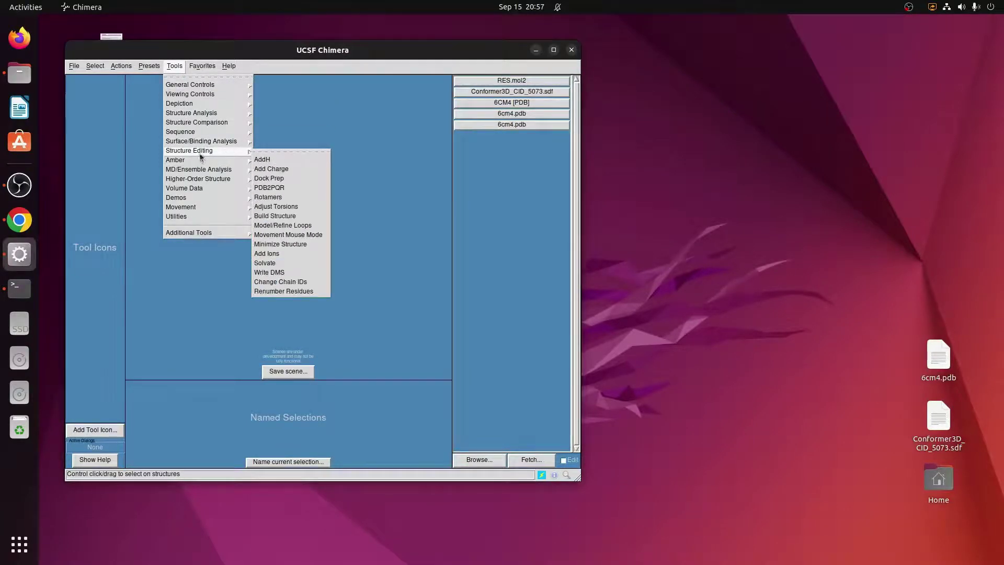
left_click(275, 216)
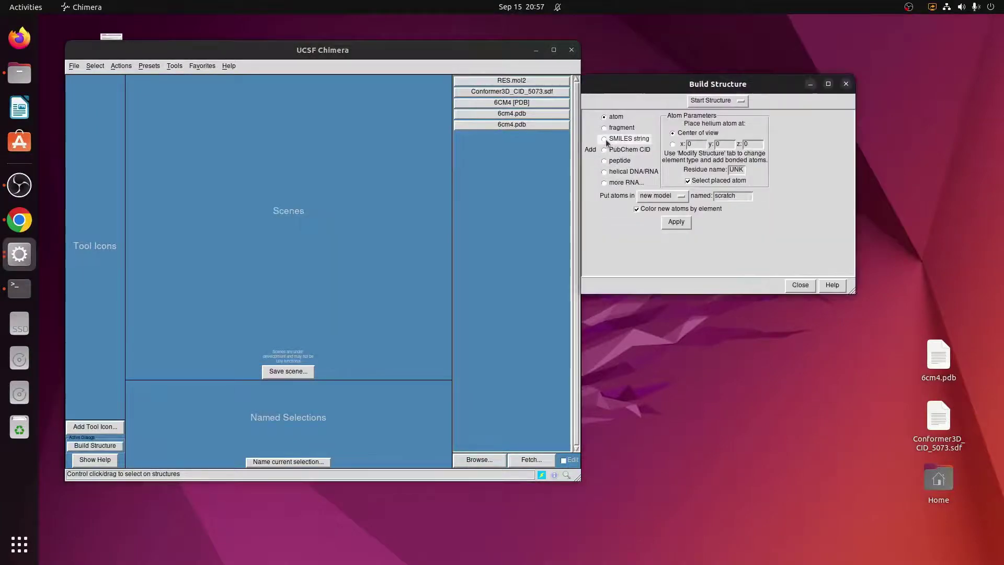
left_click(625, 138)
left_click(731, 142)
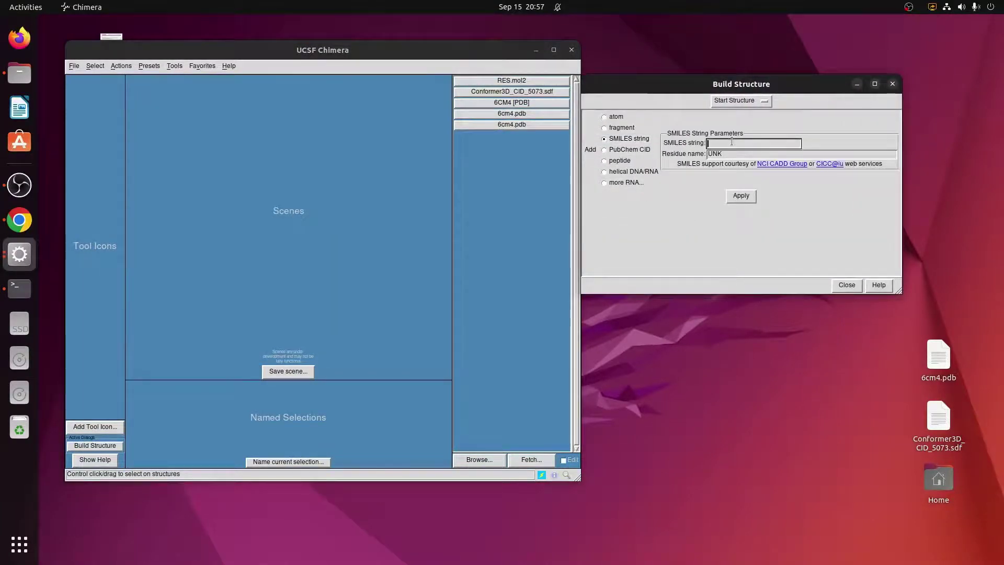
key("ctrl+v")
key("Tab")
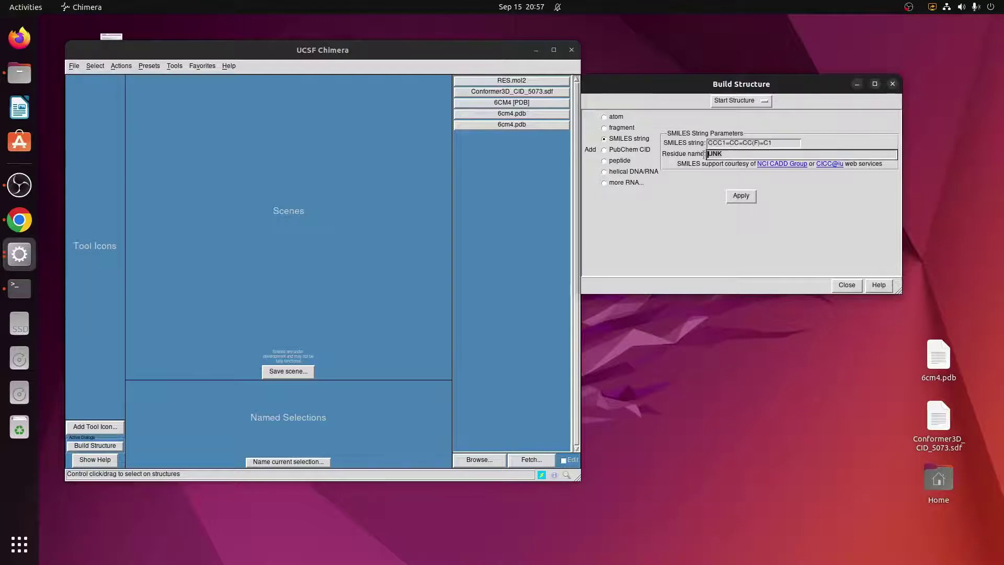
type("REF")
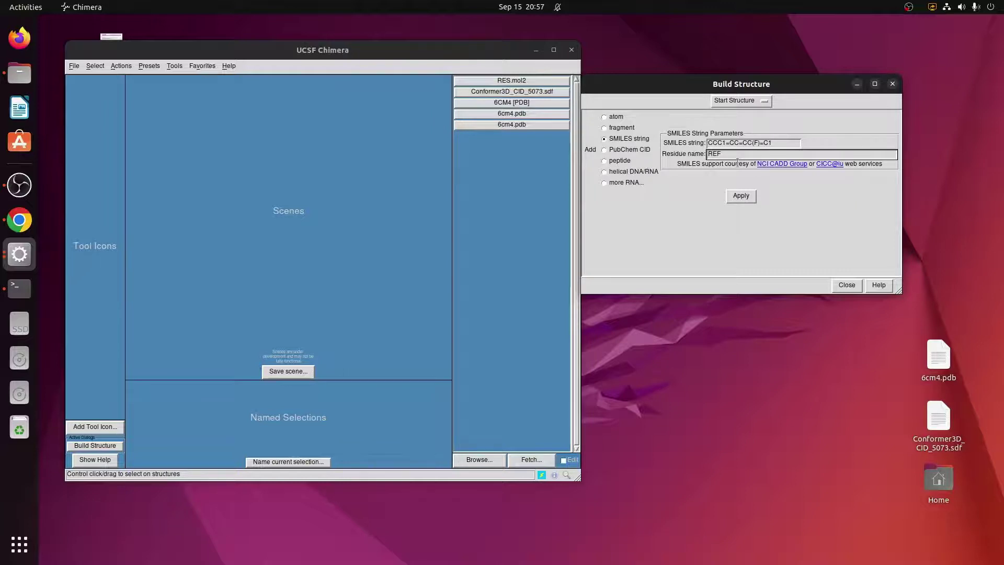
Build the REF model from the SMILES, rotate it to inspect it, and return to Chrome
left_click(742, 197)
left_click_drag(327, 161, 267, 191)
left_click_drag(309, 158, 365, 197)
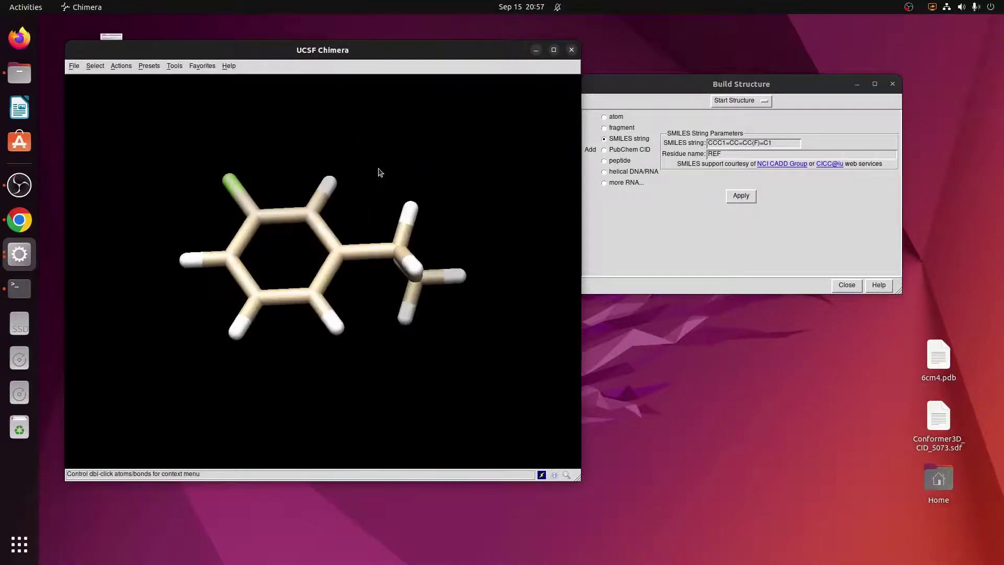
left_click_drag(365, 151, 355, 217)
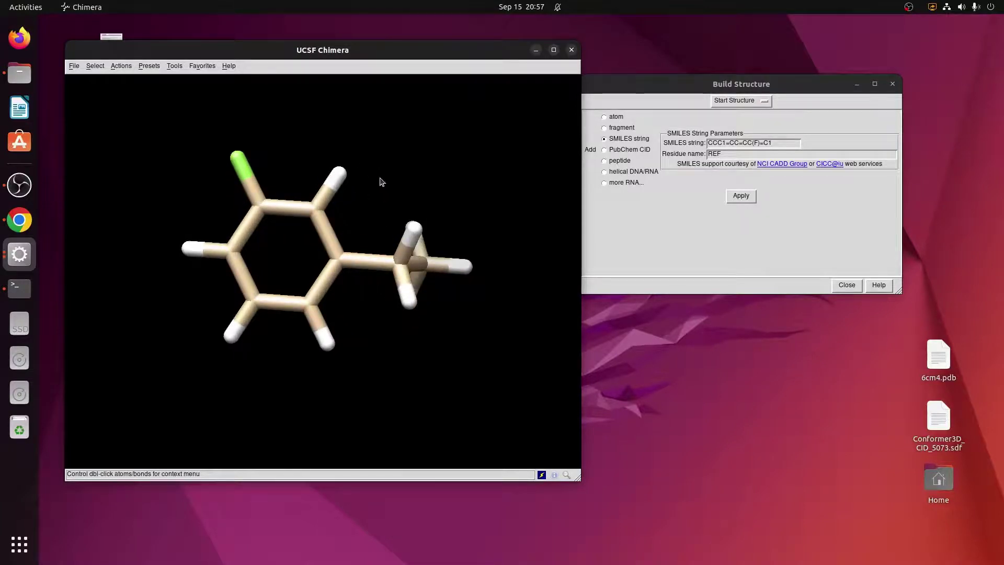
left_click_drag(360, 105, 291, 240)
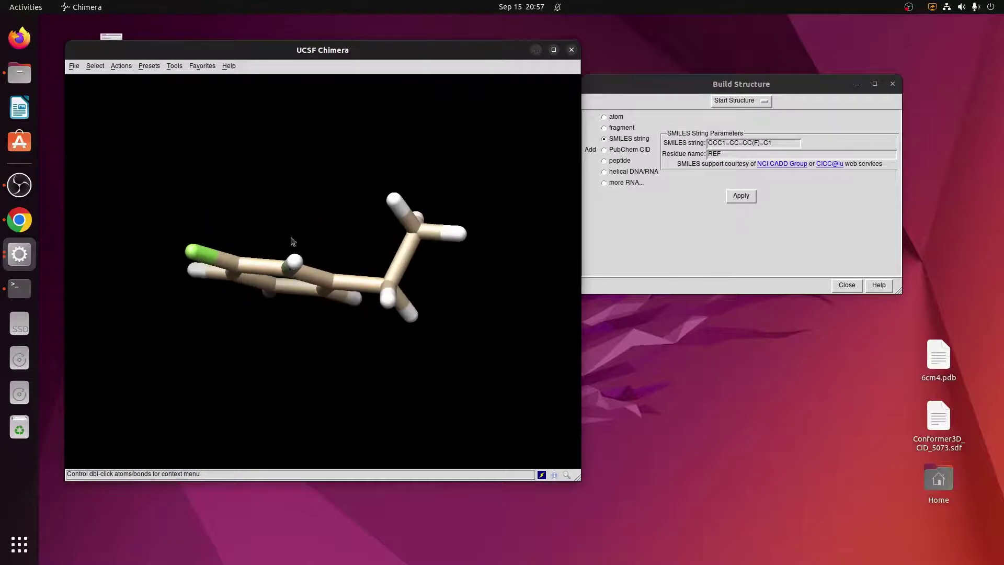
left_click(75, 66)
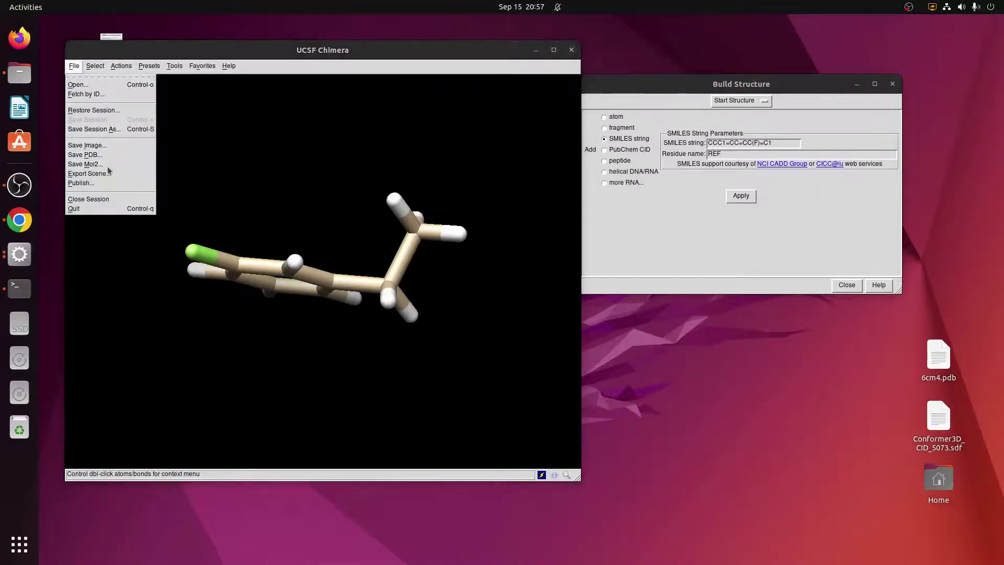
left_click(15, 226)
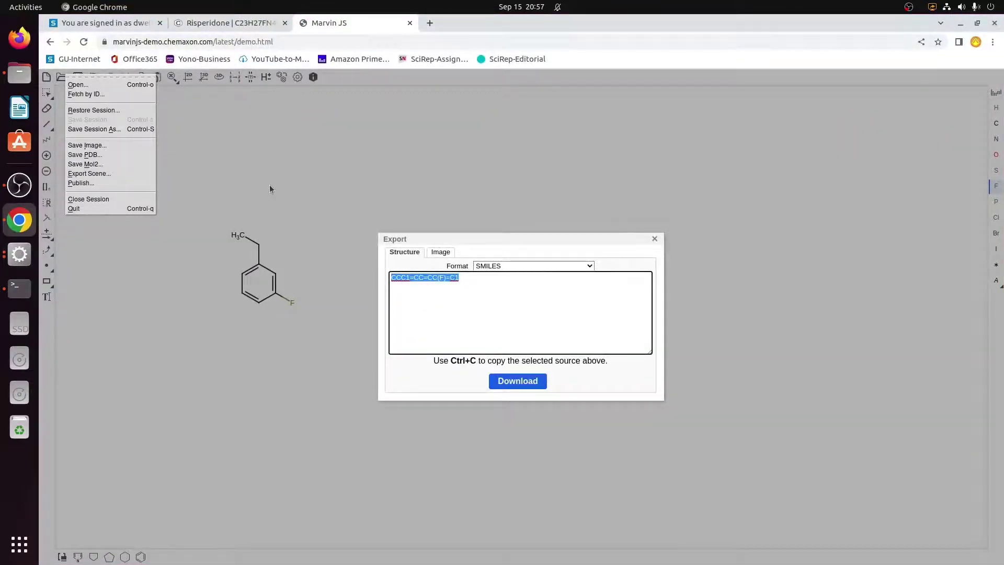
Export the structure as MDL SDfile (CTAB v2000) and save it to the Desktop as REF.sdf
left_click(561, 266)
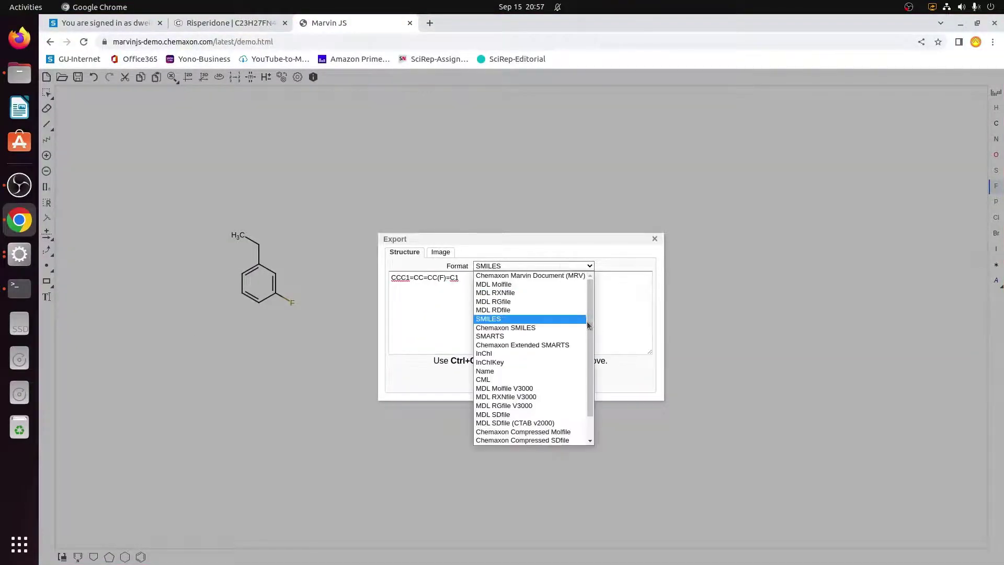
left_click_drag(590, 320, 592, 377)
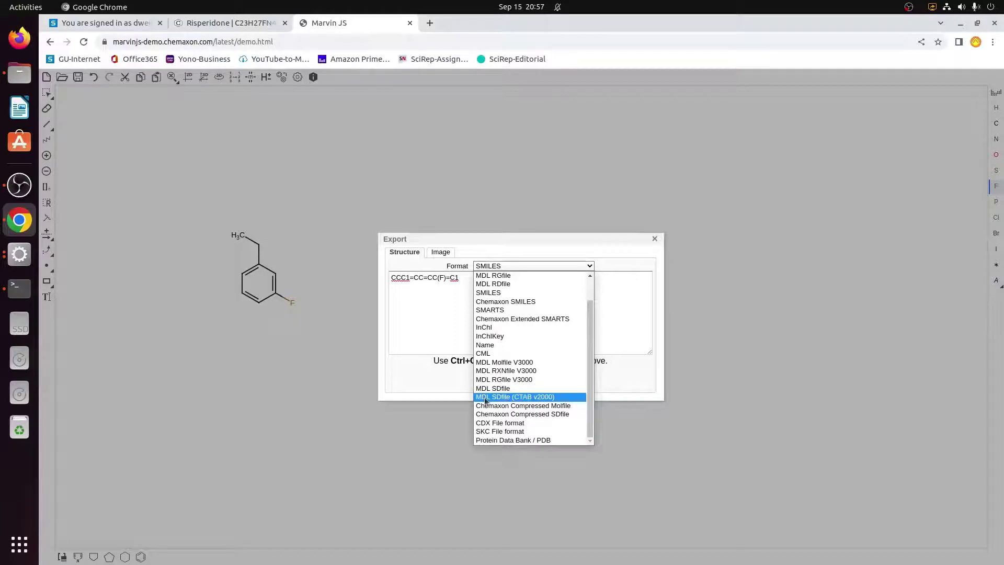
left_click(507, 397)
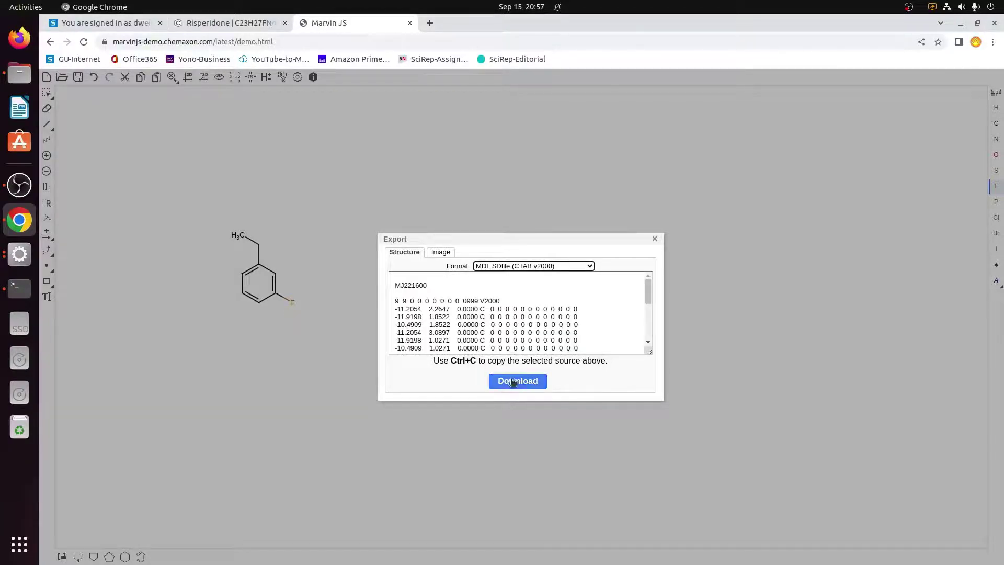
left_click(513, 382)
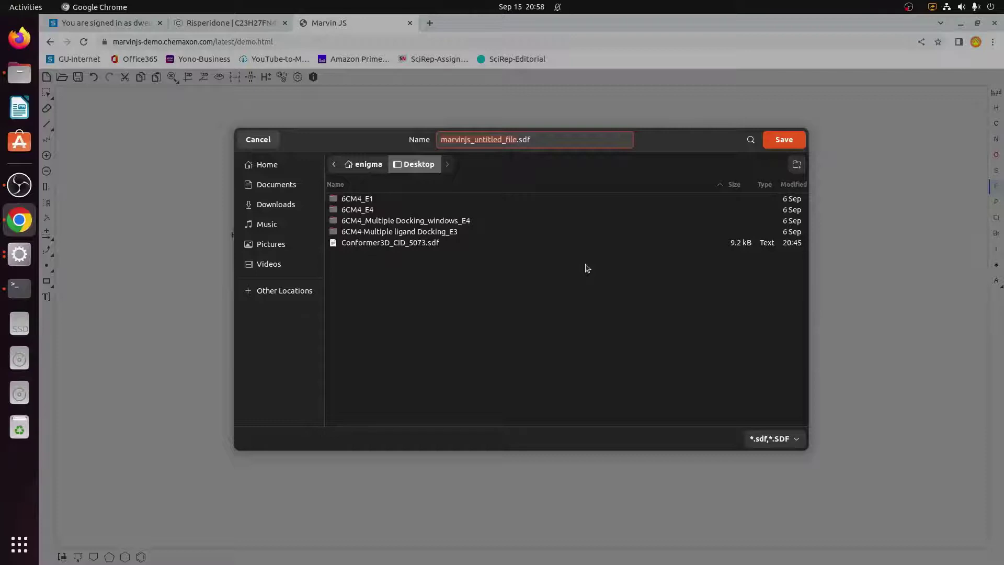
left_click(521, 135)
type("REF.sdf")
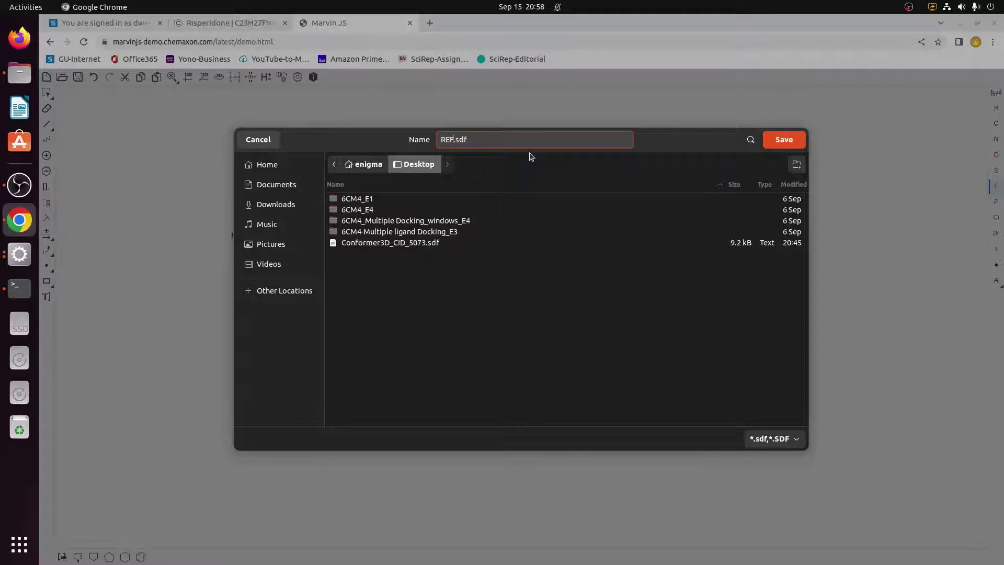
left_click(781, 136)
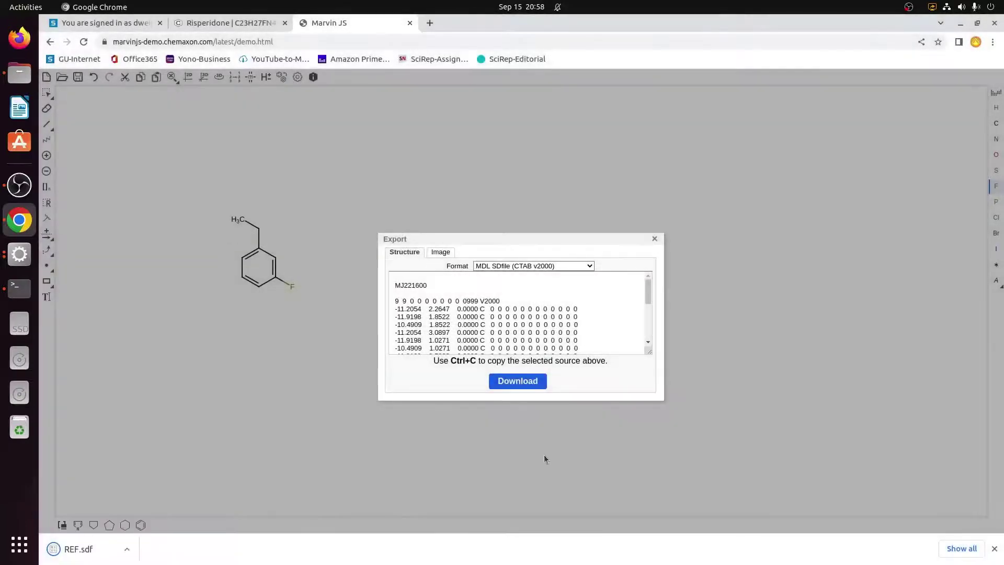
Minimize Chrome and close the current Chimera session
left_click(961, 23)
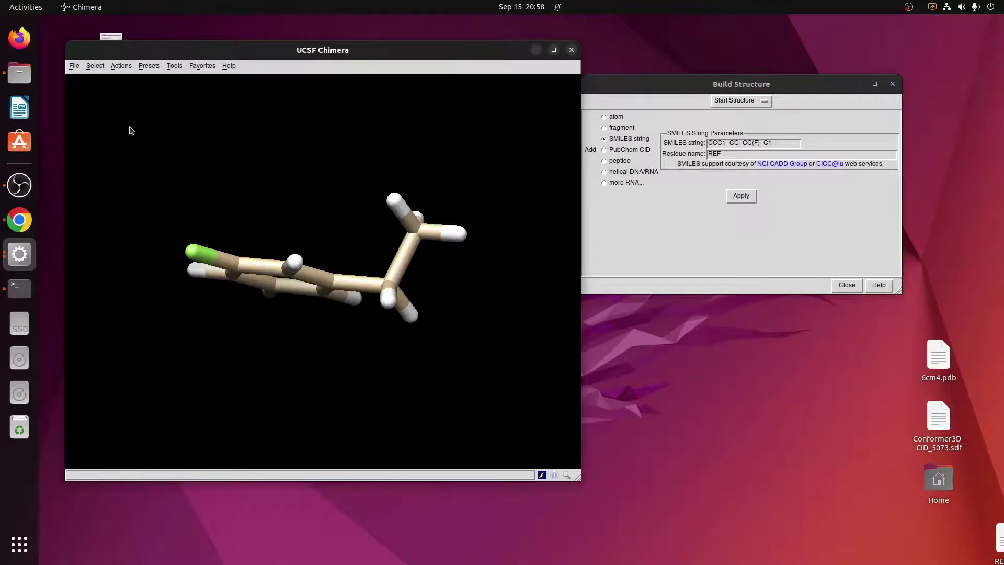
left_click(74, 65)
left_click(89, 200)
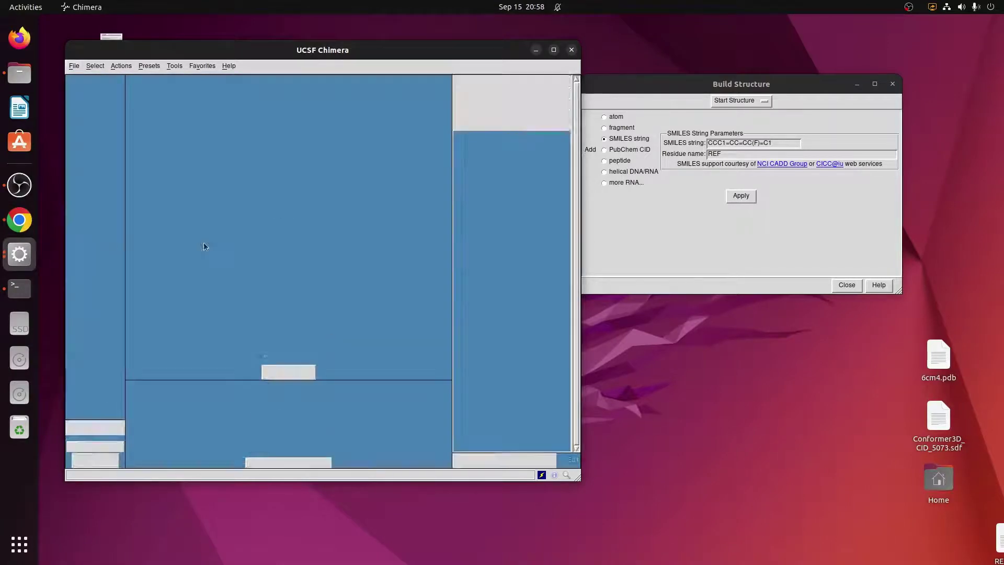
Open REF.sdf from the Desktop, rotate it to check the structure, and close Chimera
left_click(74, 65)
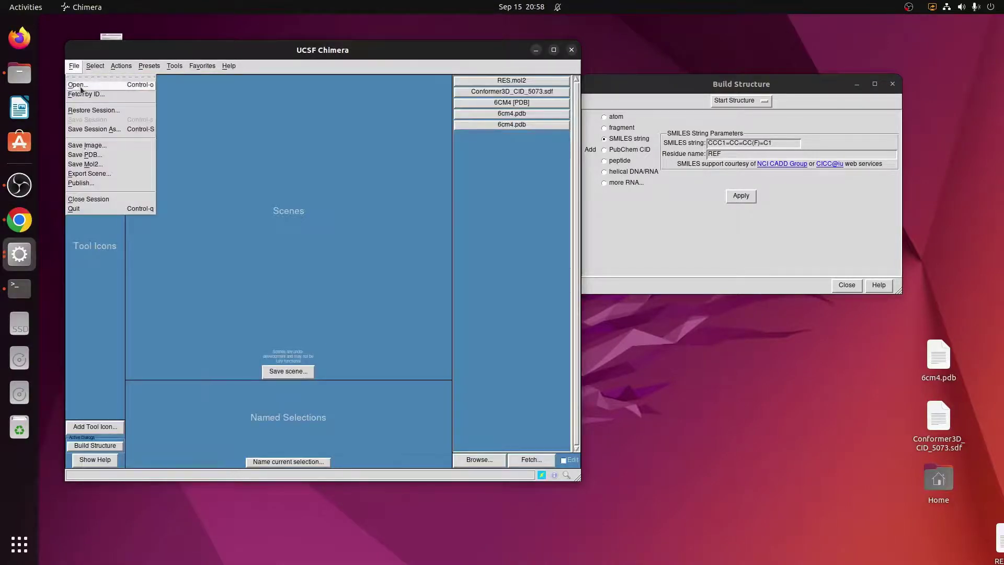
left_click(81, 88)
left_click(655, 330)
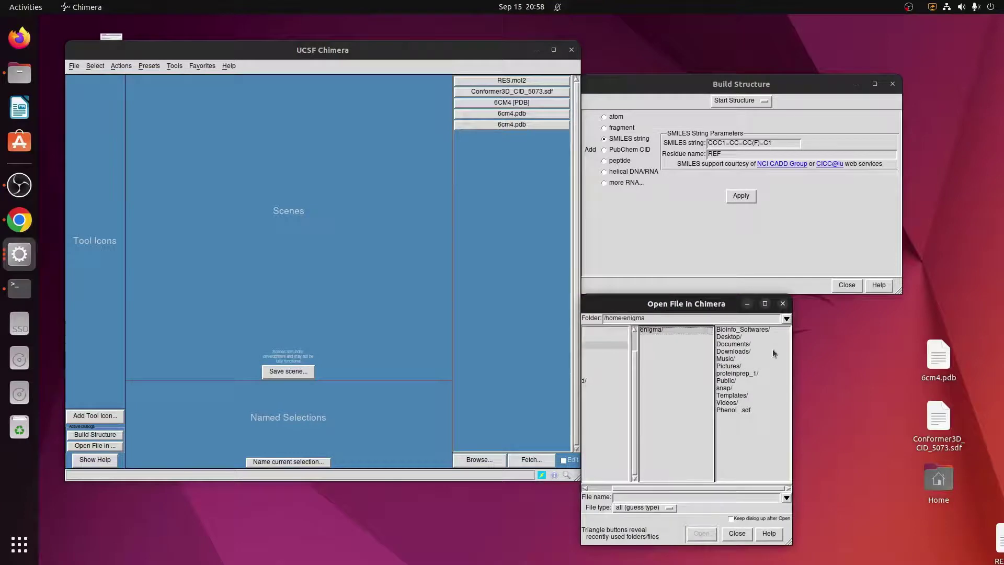
left_click(735, 338)
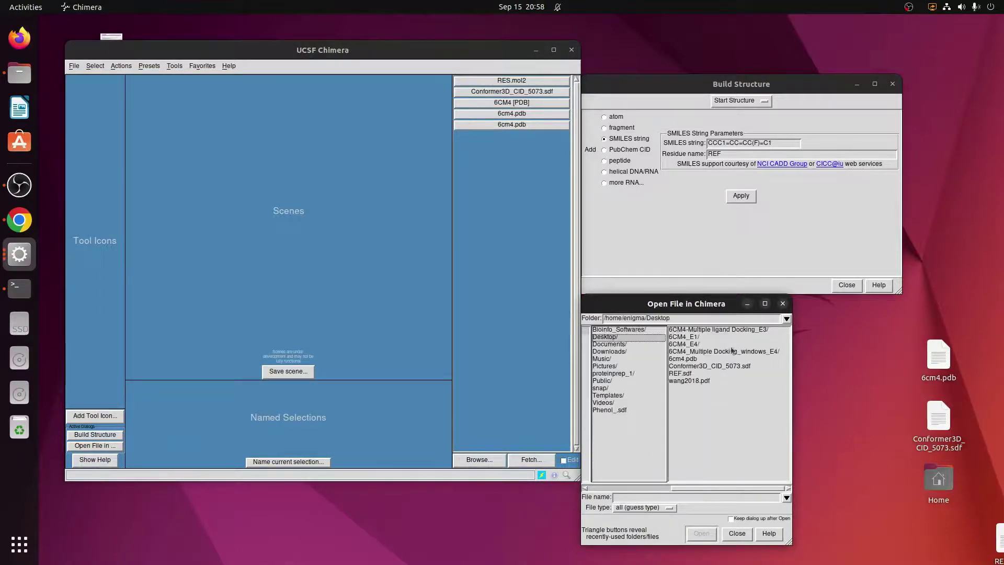
left_click(684, 374)
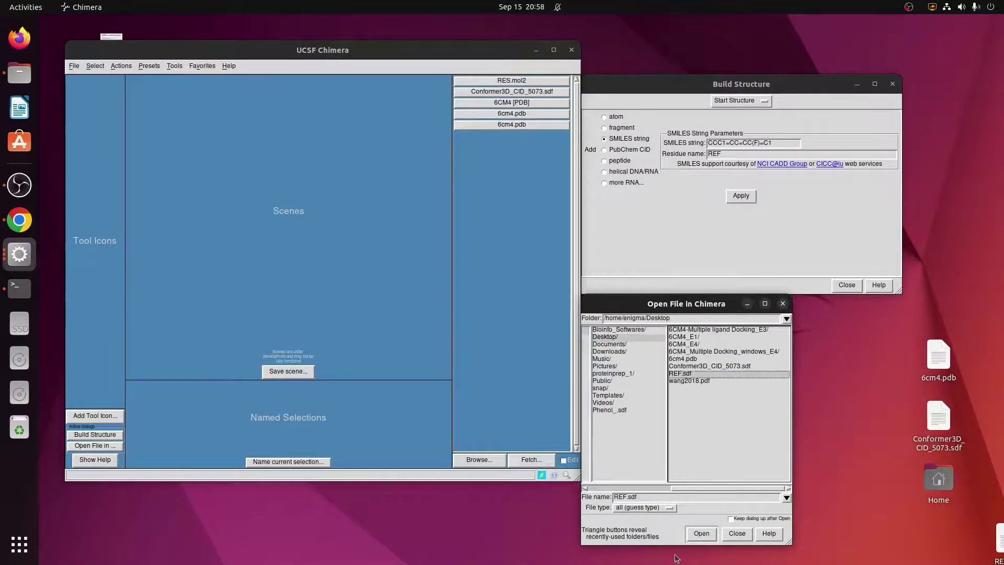
left_click(701, 534)
left_click_drag(394, 297, 305, 347)
left_click_drag(227, 232, 237, 355)
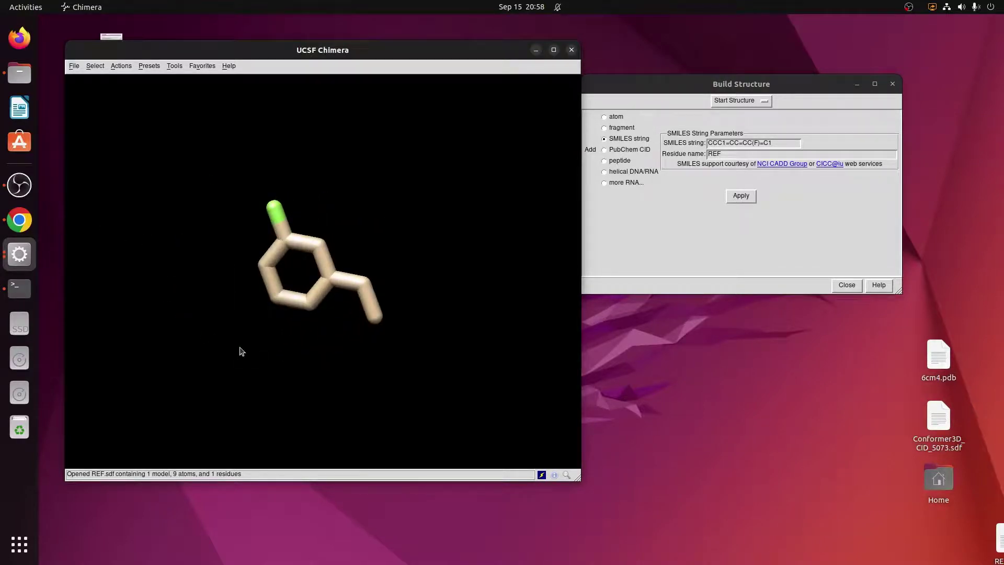
left_click(747, 198)
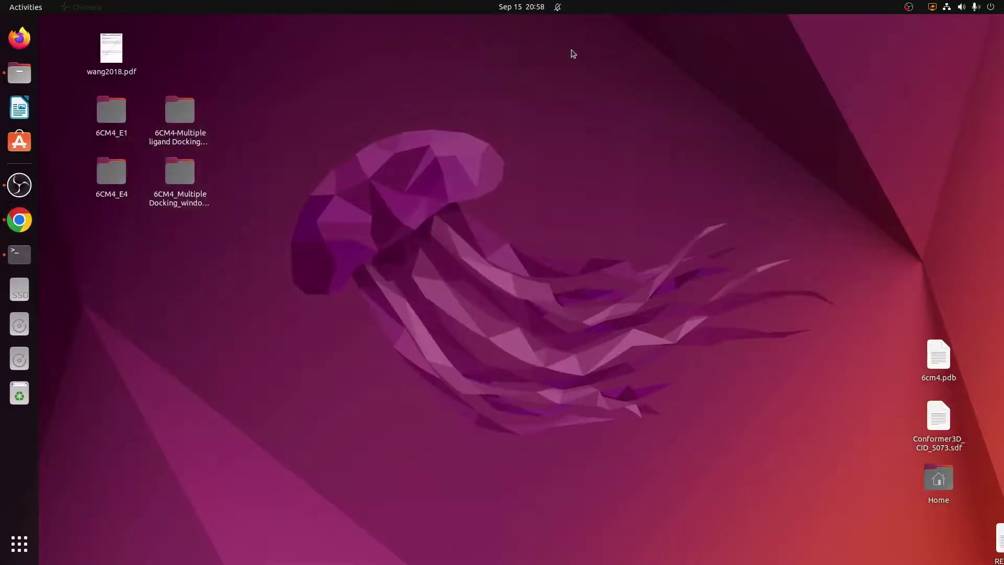
left_click(571, 50)
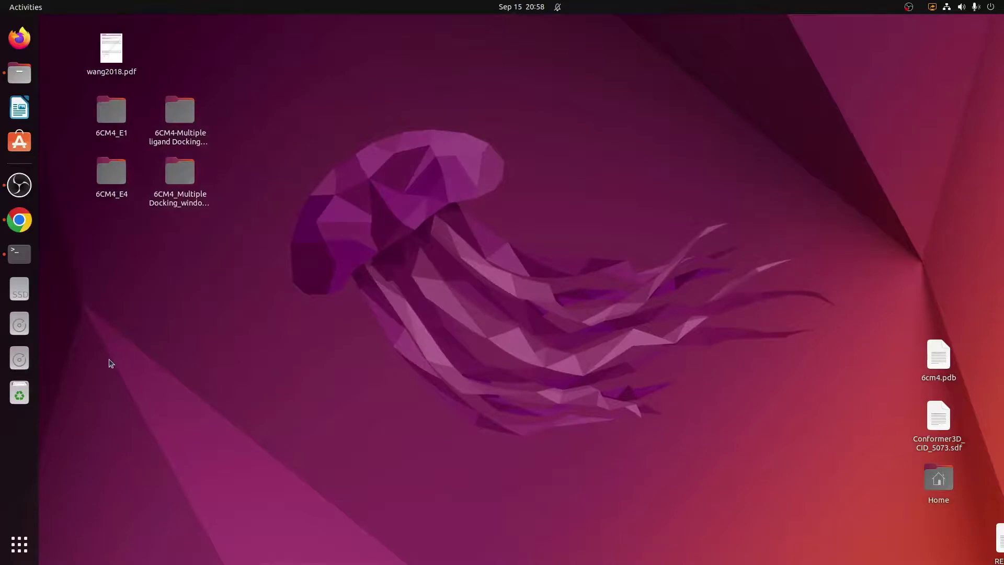
Close the Marvin JS export dialog and reload the page to get an empty canvas
left_click(19, 219)
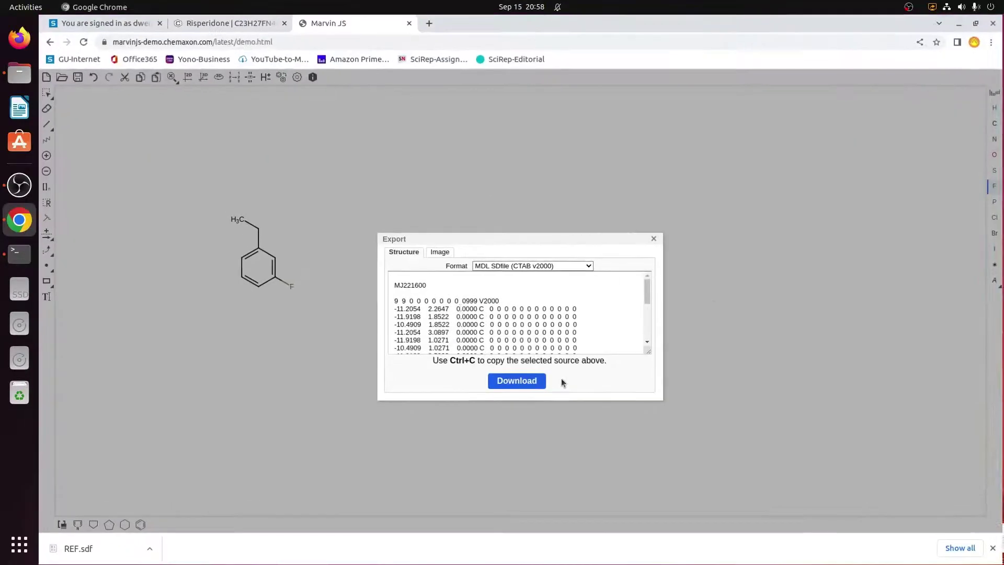
left_click(654, 240)
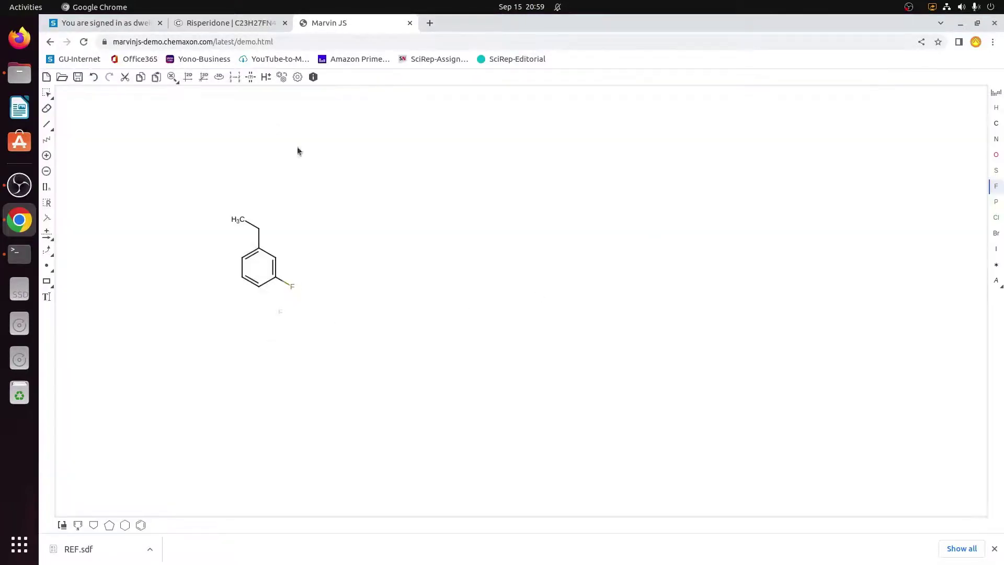
left_click(284, 43)
key("Return")
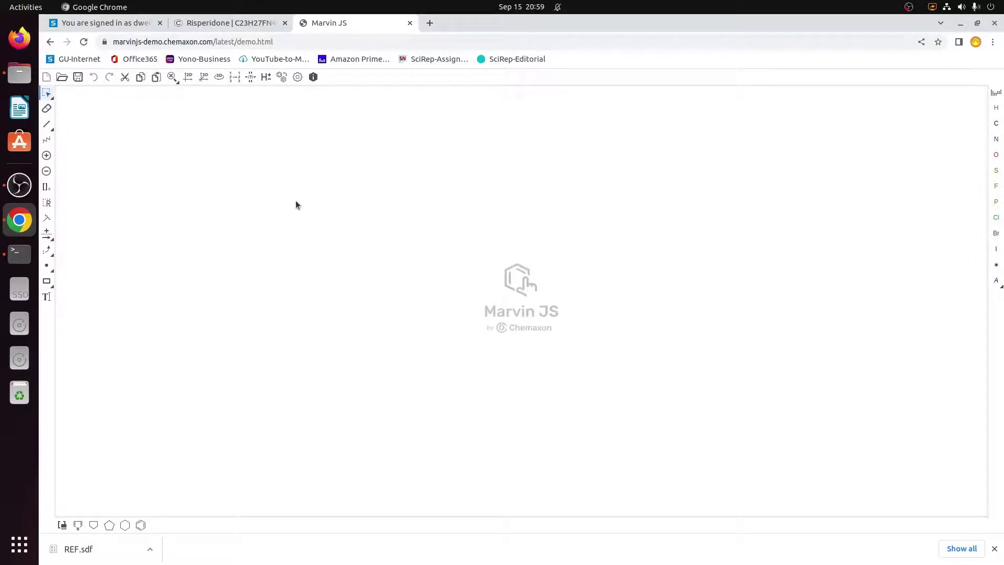
left_click(228, 26)
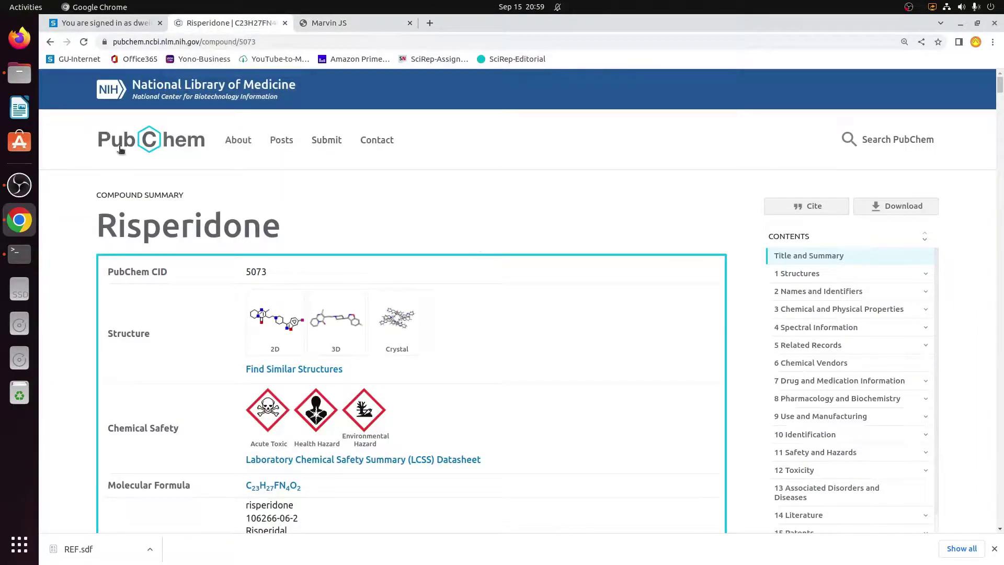
Copy risperidone's Canonical SMILES from PubChem section 2.1.4 and return to Marvin JS
left_click_drag(112, 233, 378, 233)
left_click(379, 234)
scroll(639, 241, "down", 20)
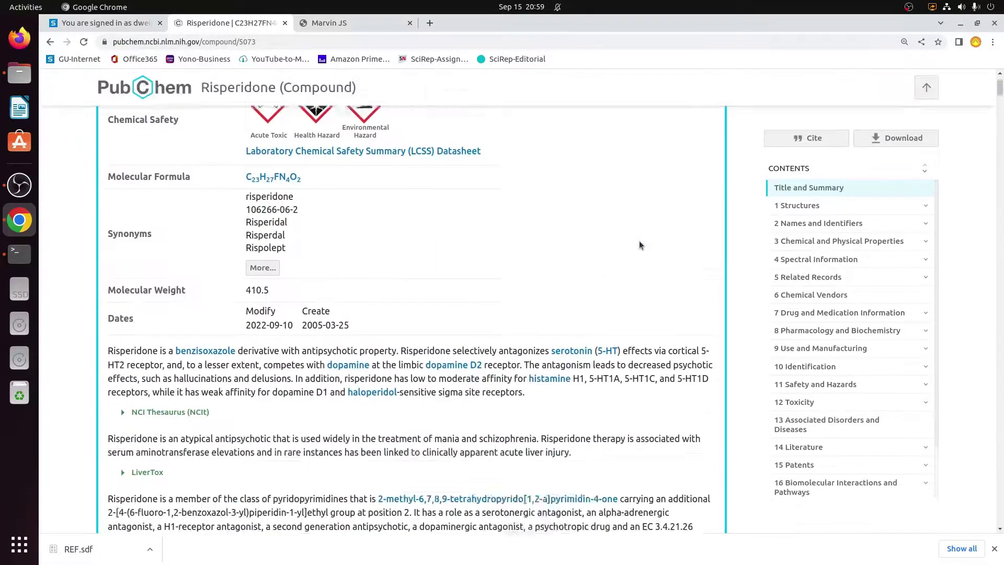
scroll(636, 247, "down", 8)
scroll(314, 275, "down", 6)
scroll(313, 275, "down", 6)
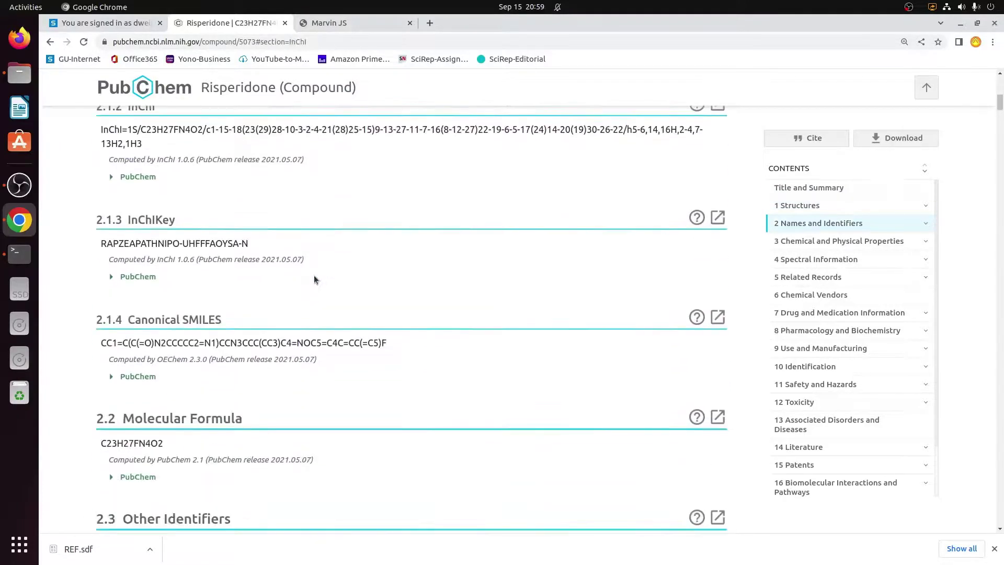
left_click_drag(183, 238, 225, 240)
left_click_drag(102, 260, 371, 265)
right_click(391, 260)
left_click(393, 265)
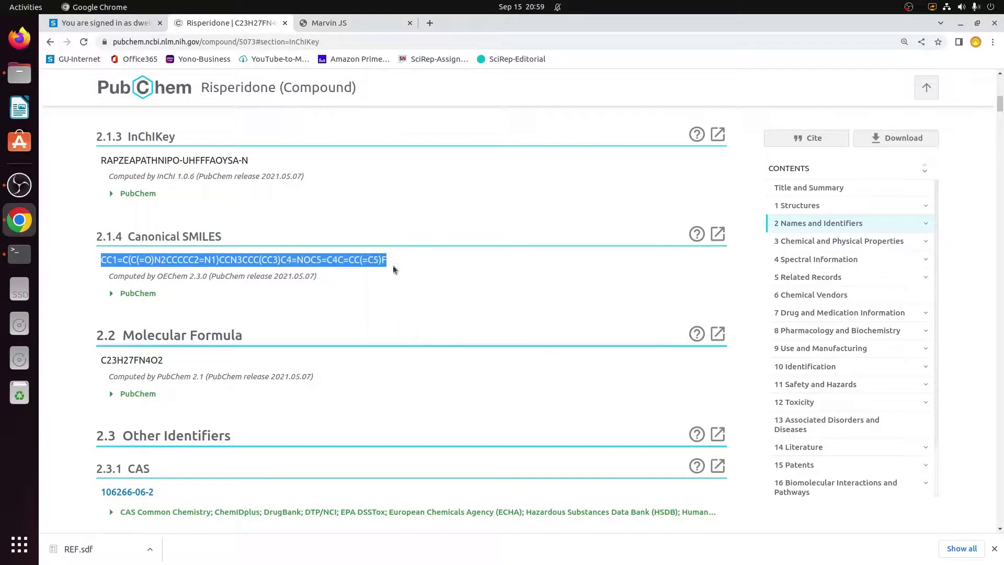
left_click(353, 21)
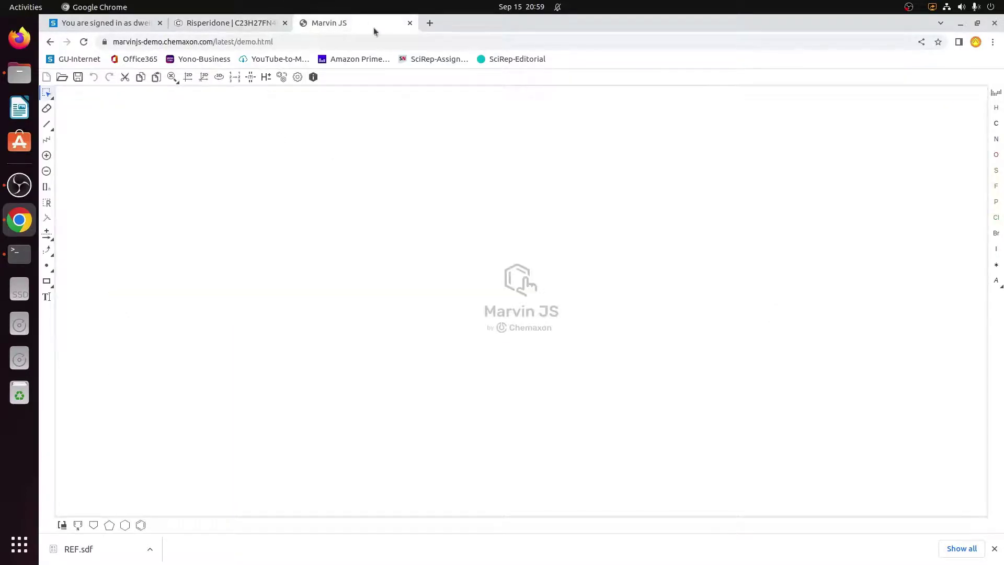
Import the pasted risperidone SMILES onto the empty canvas and clear the selection
left_click(62, 79)
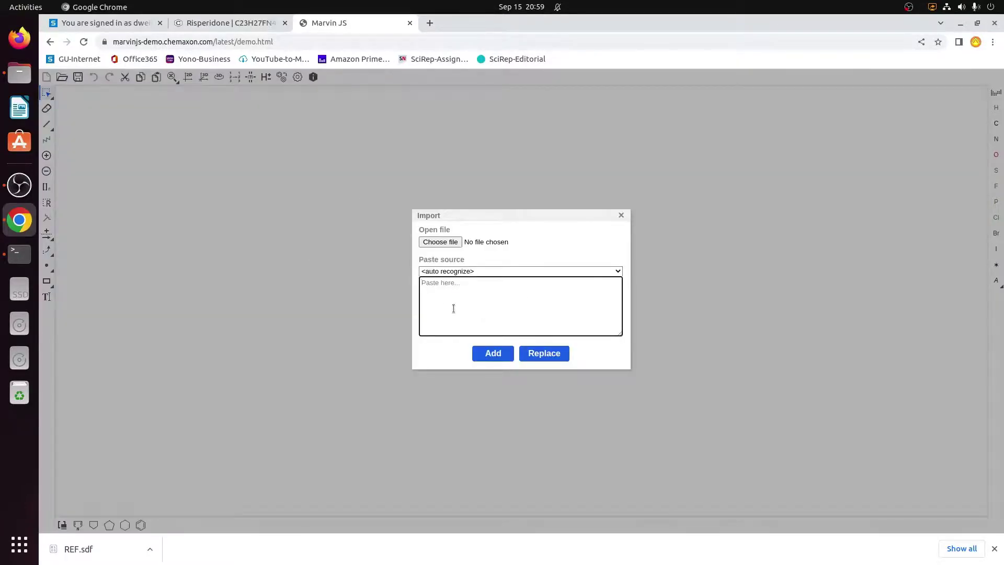
key("ctrl+v")
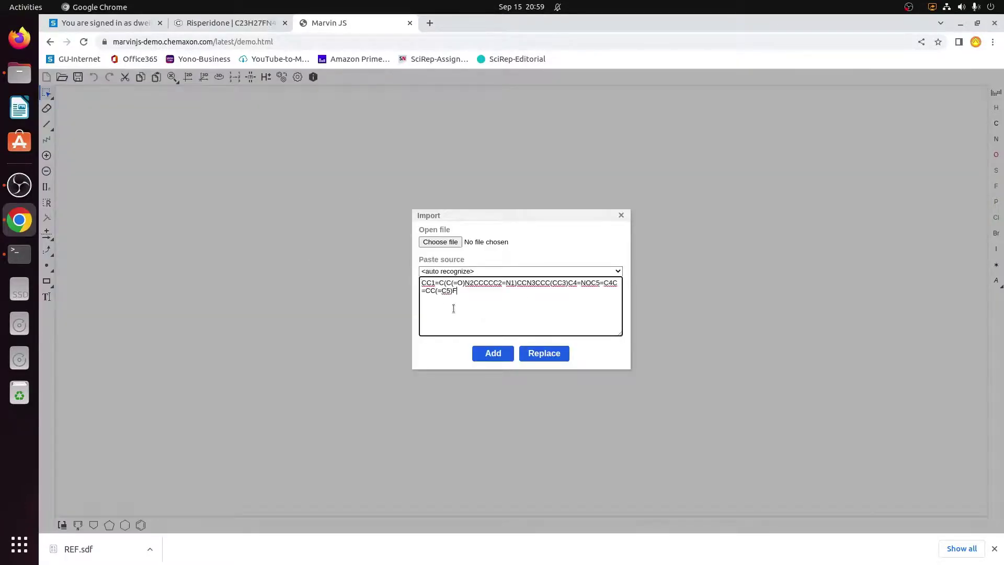
left_click(494, 354)
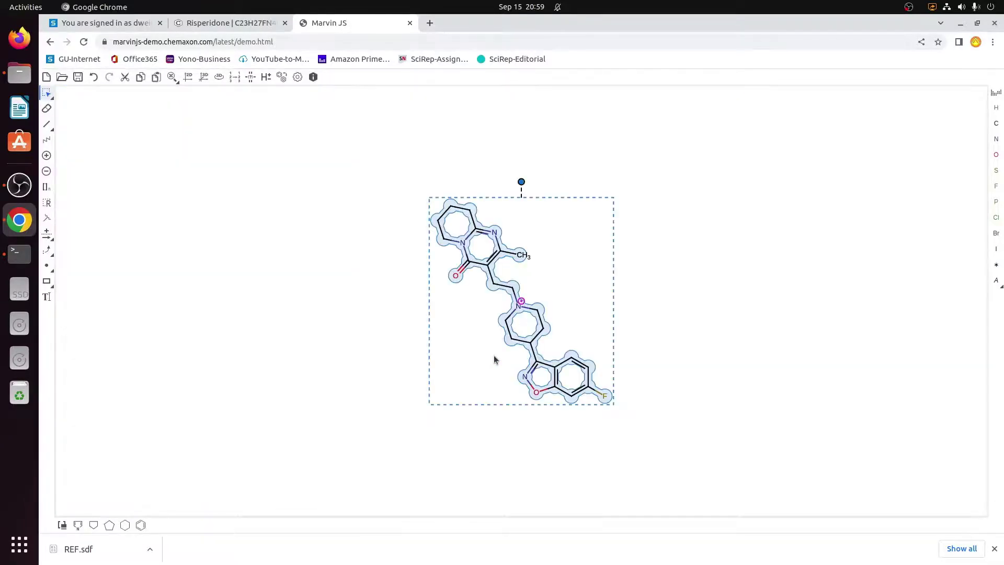
left_click_drag(367, 182, 334, 246)
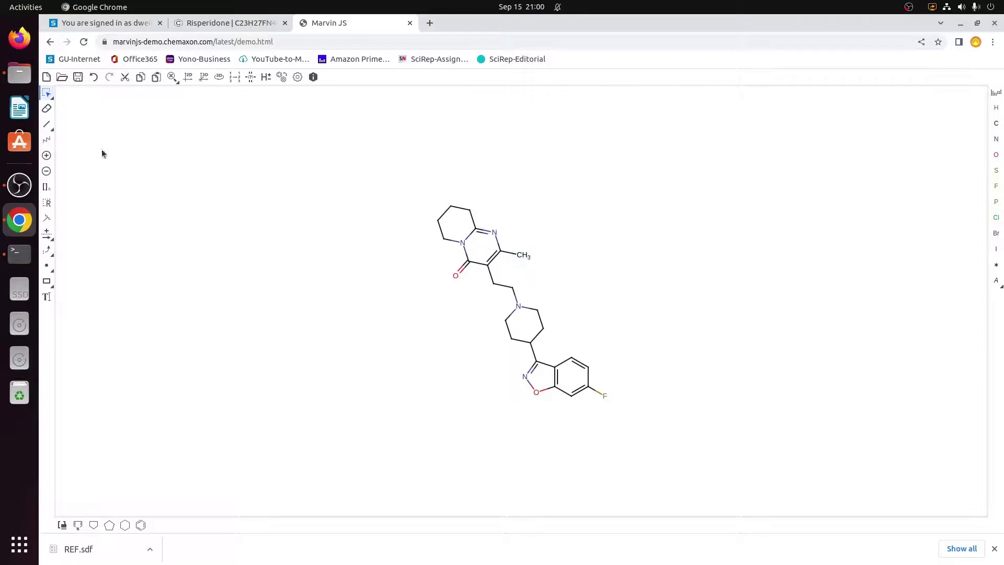
Make the ring–methyl bond double and the adjacent ring double bond single, giving an exocyclic =CH2
left_click(48, 126)
left_click(509, 255)
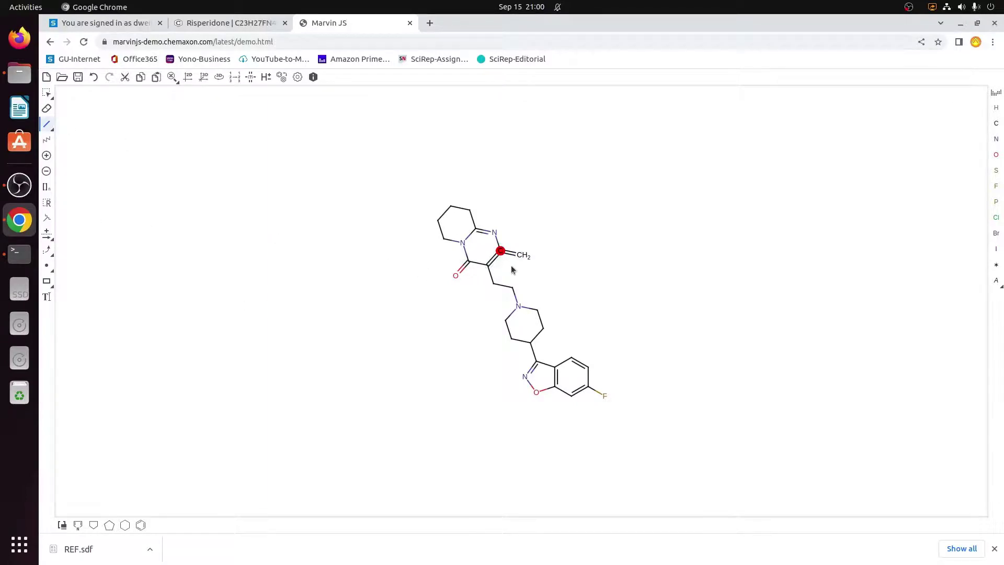
left_click(495, 258)
Export the derivative as SMILES, select the string to copy it, and minimize the browser
left_click(78, 77)
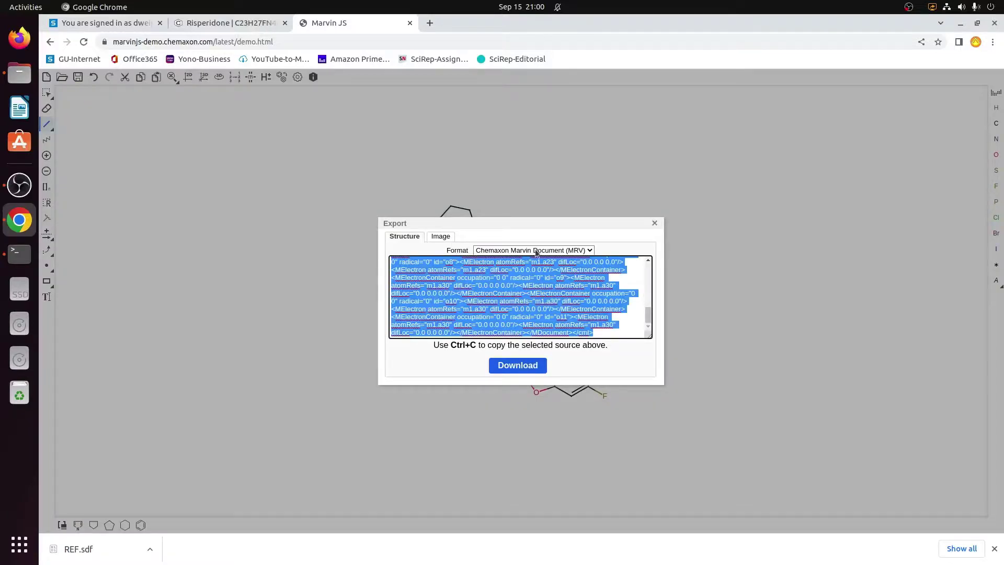
left_click(536, 254)
left_click(518, 310)
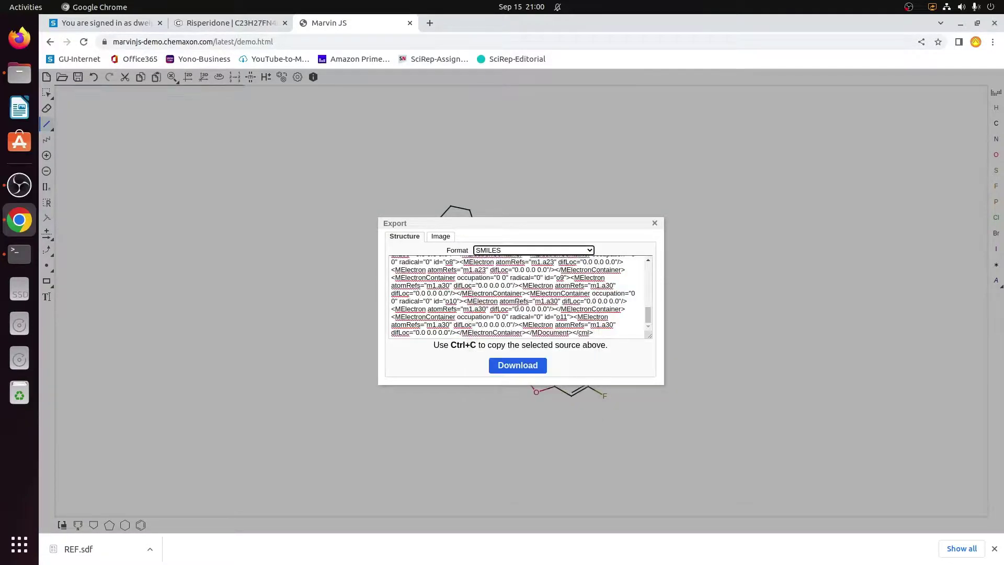
left_click_drag(555, 265, 396, 264)
left_click(395, 264)
key("ctrl+a")
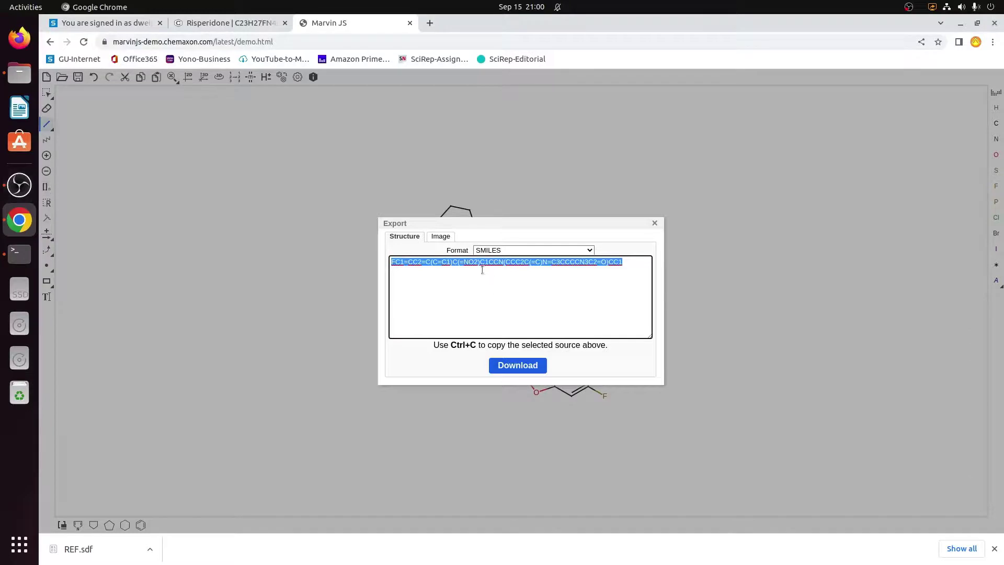
left_click(961, 23)
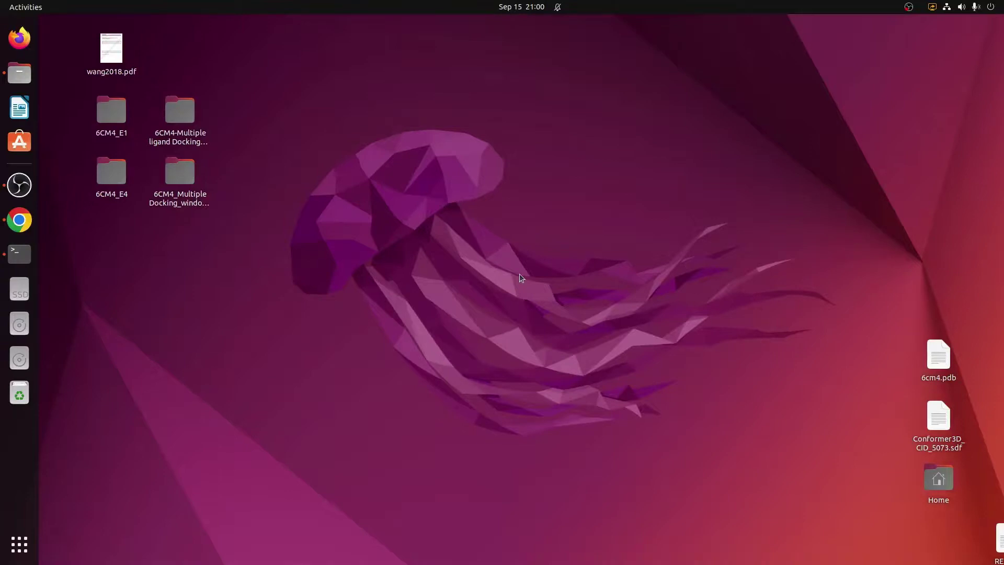
Launch gedit from a terminal, reposition its window, and minimize the terminal
key("ctrl+alt+t")
type("gedit")
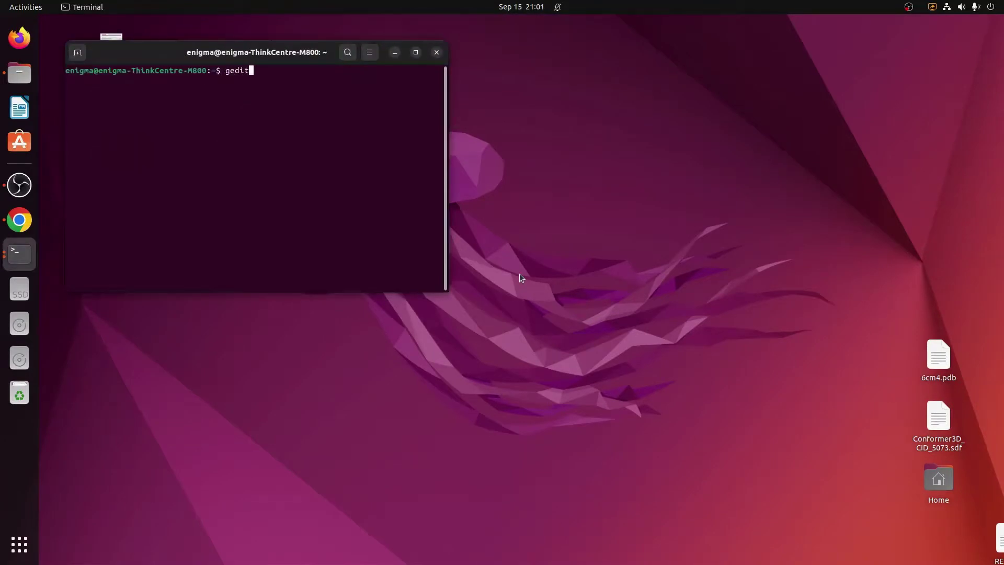
key("Return")
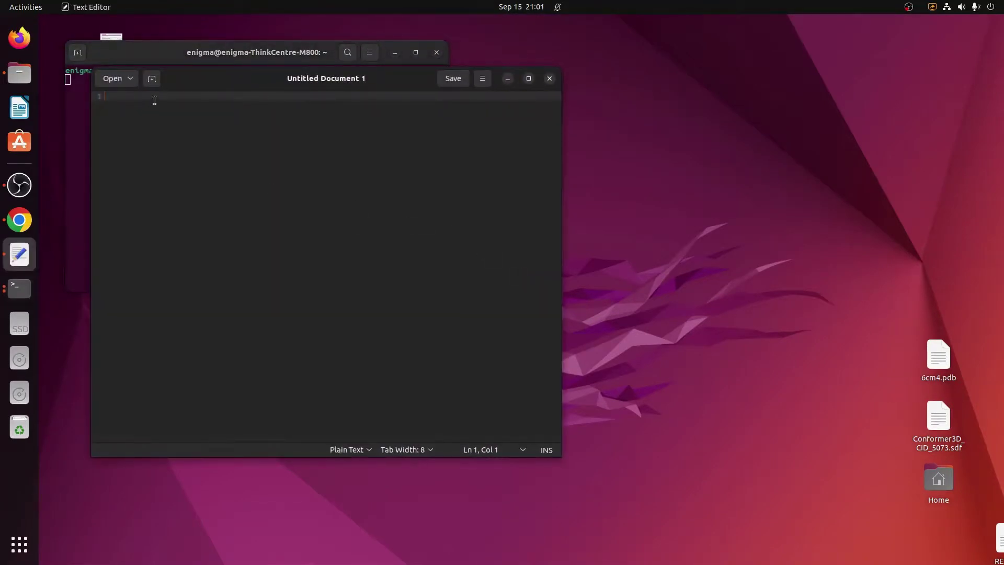
left_click_drag(188, 85, 333, 94)
left_click(395, 54)
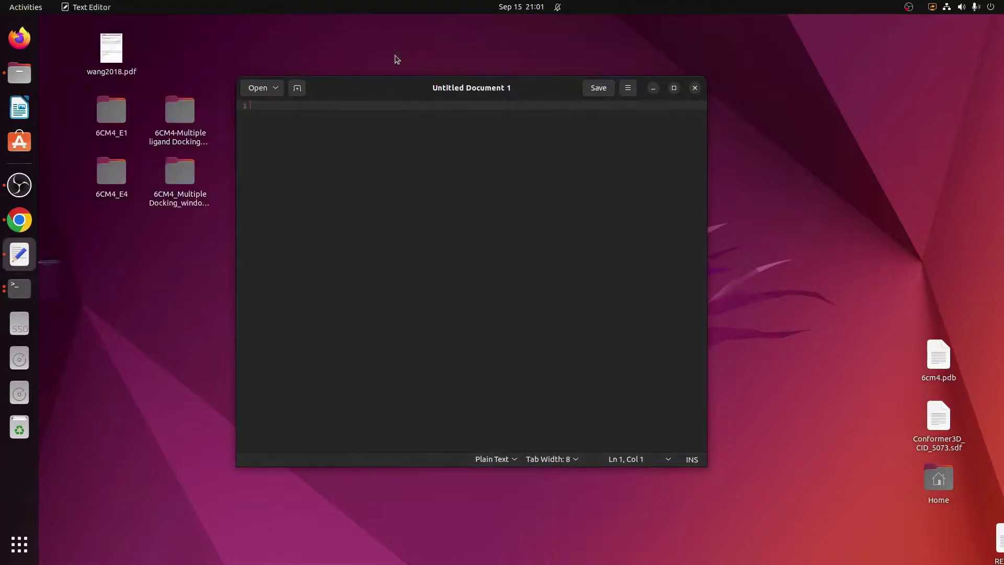
Paste the SMILES under a 'Der1-Res' heading, then return to Marvin JS and close the export window
key("ctrl+v")
key("Home")
key("Right")
key("Return")
key("Return")
key("Up")
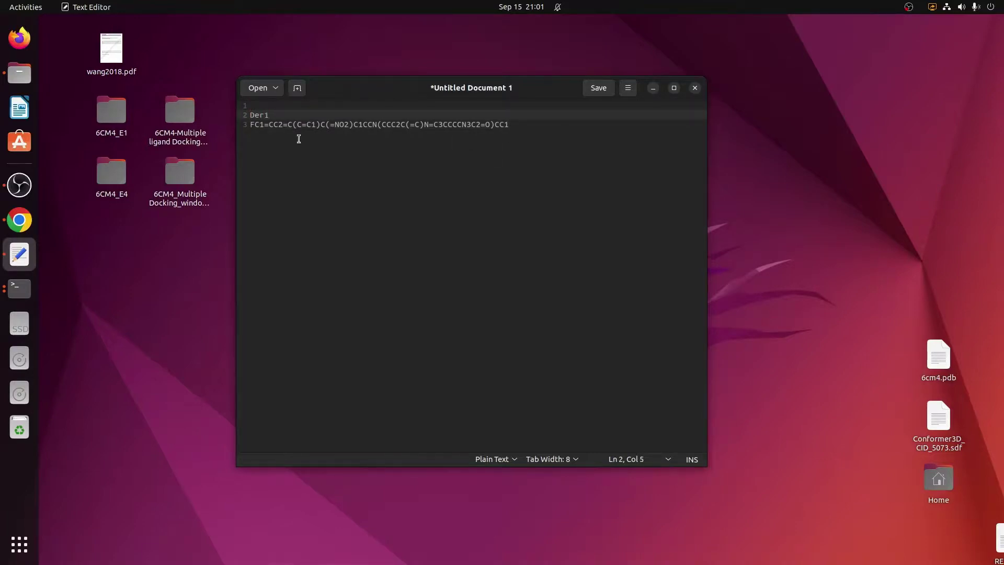
type("-Res")
left_click(24, 232)
left_click(653, 224)
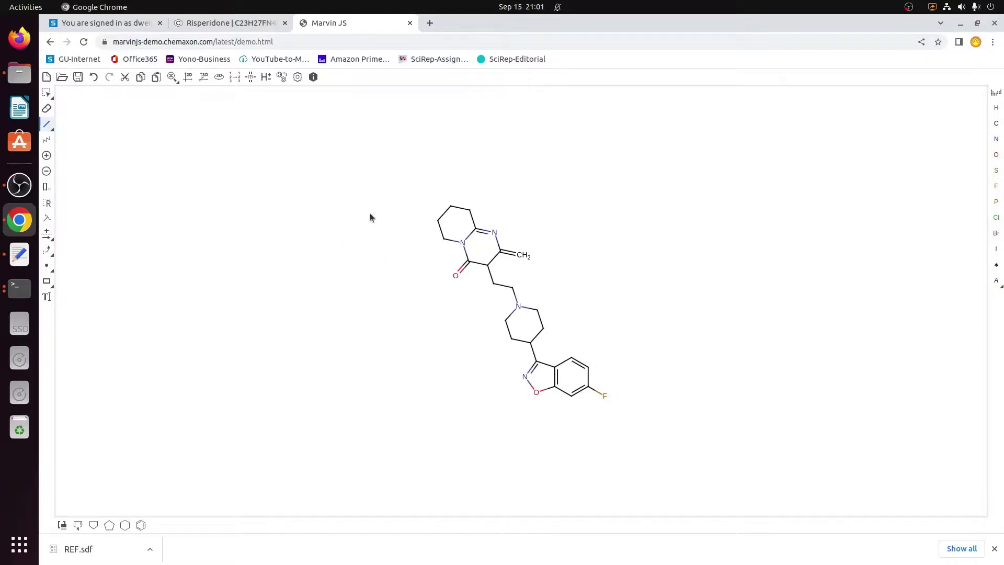
Replace the exocyclic CH2 atom with an oxygen to form a carbonyl
left_click(47, 125)
left_click(996, 154)
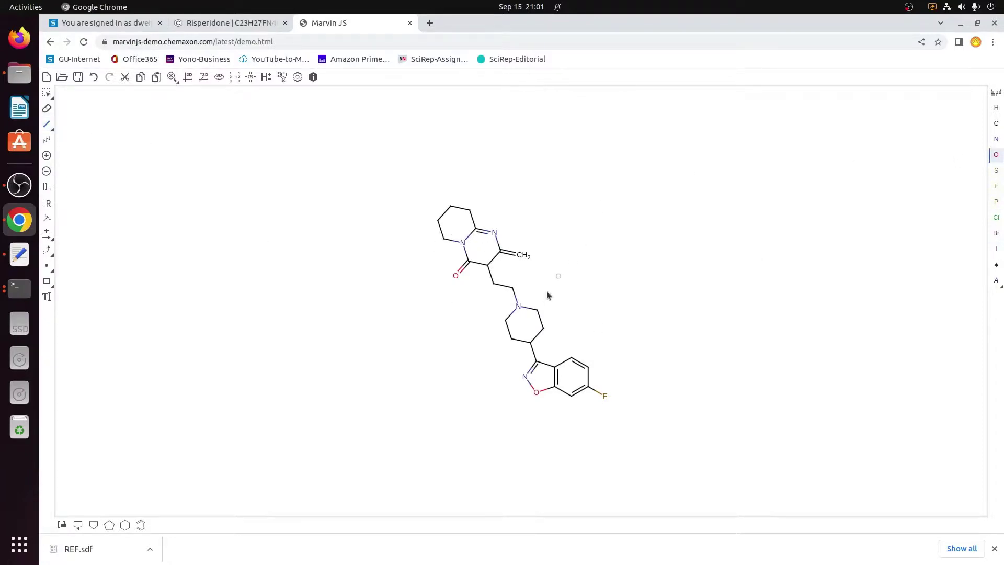
left_click(523, 256)
Export the carbonyl derivative in SMILES format
left_click(78, 78)
left_click(496, 251)
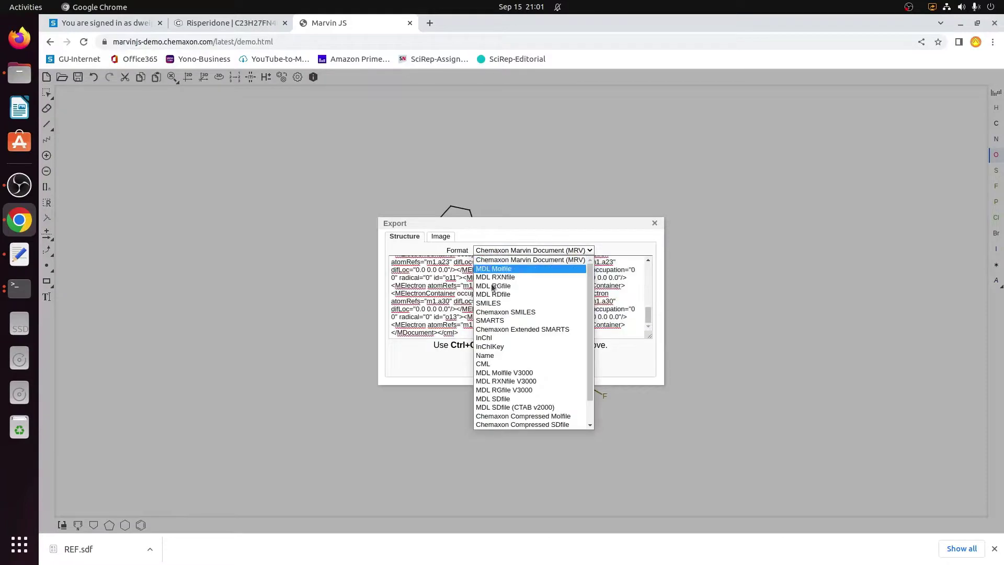
left_click(497, 303)
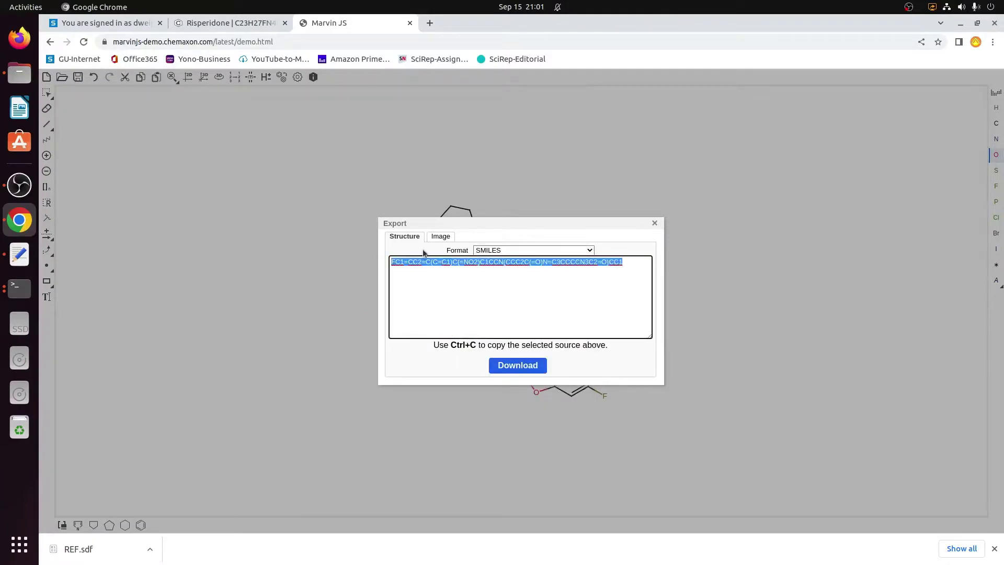
Add a 'Der2-Res' label below the first entry and paste the second derivative's SMILES beneath it
left_click(20, 254)
left_click(510, 124)
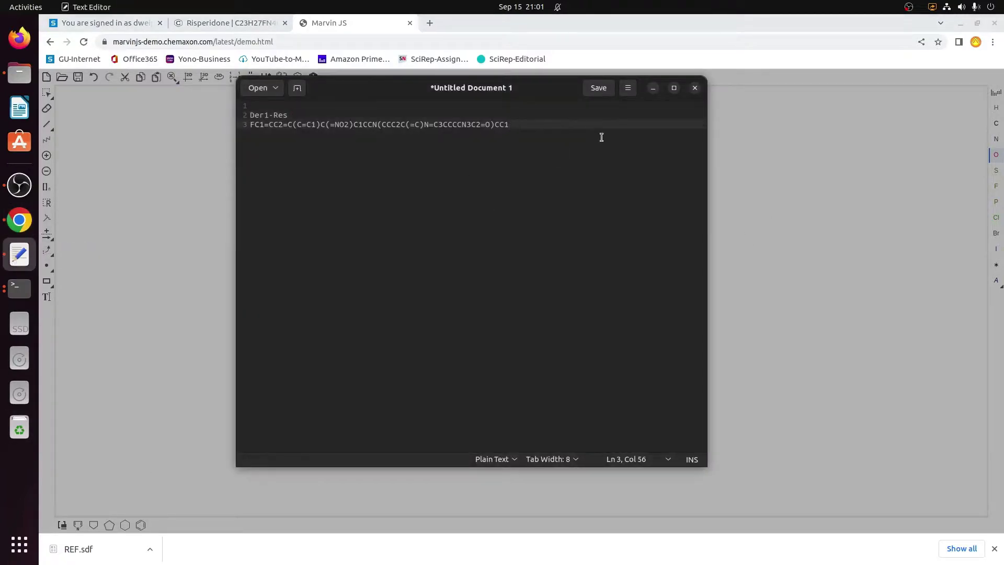
key("Return")
key("Return")
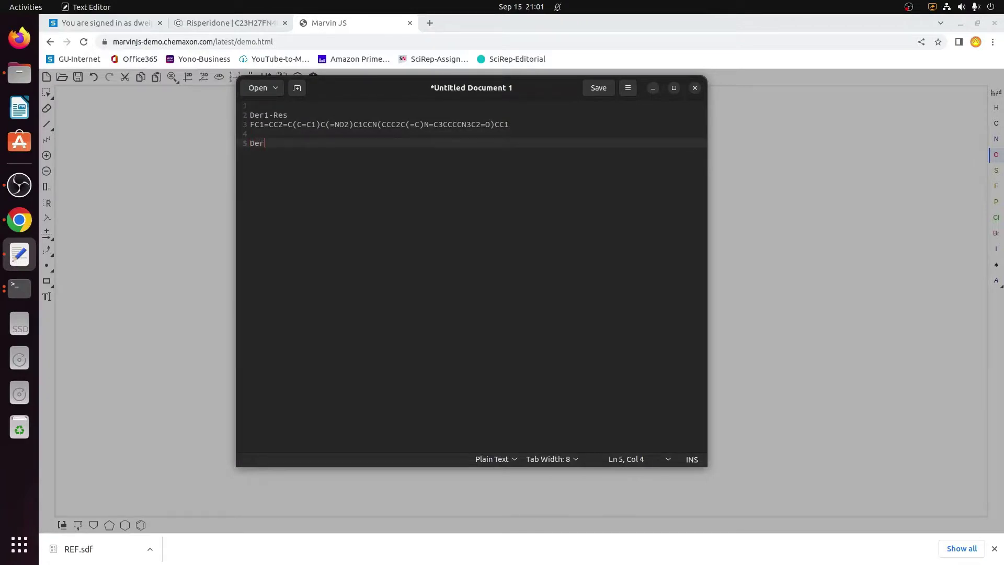
type("2-Res")
key("Return")
type("FC1=CC2=C(C=C1)C(=NO2)C1CCN(CCC2C(=O)N=C3CCCCN3C2=O)CC1")
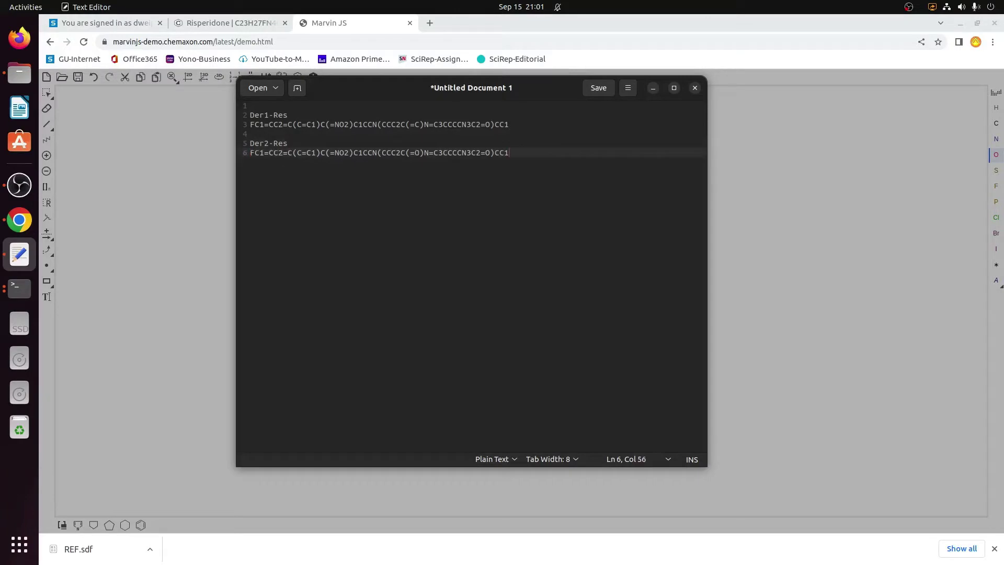
Reposition the gedit window lower and right, and select the Der1-Res SMILES line
left_click_drag(336, 92, 324, 103)
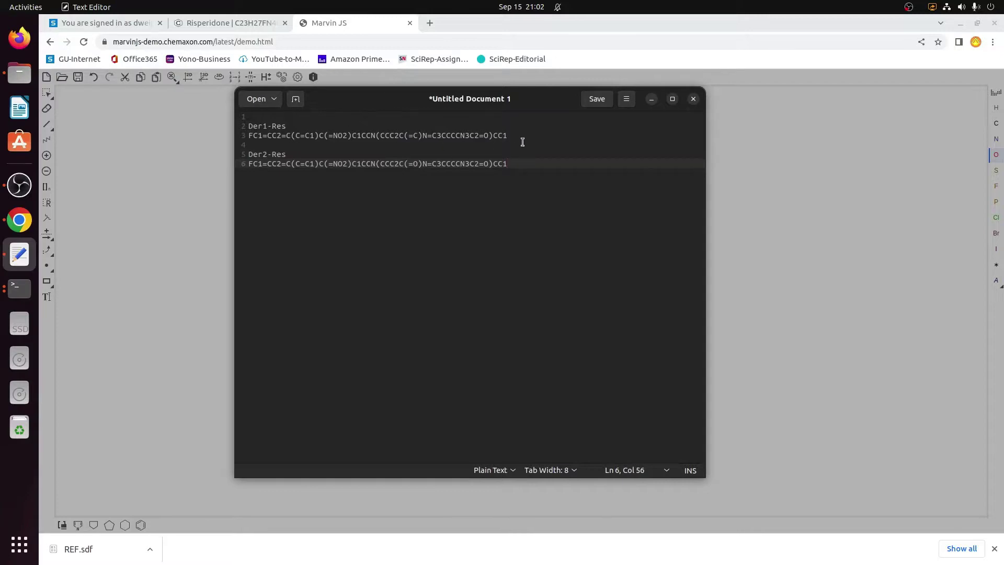
left_click_drag(498, 109, 596, 177)
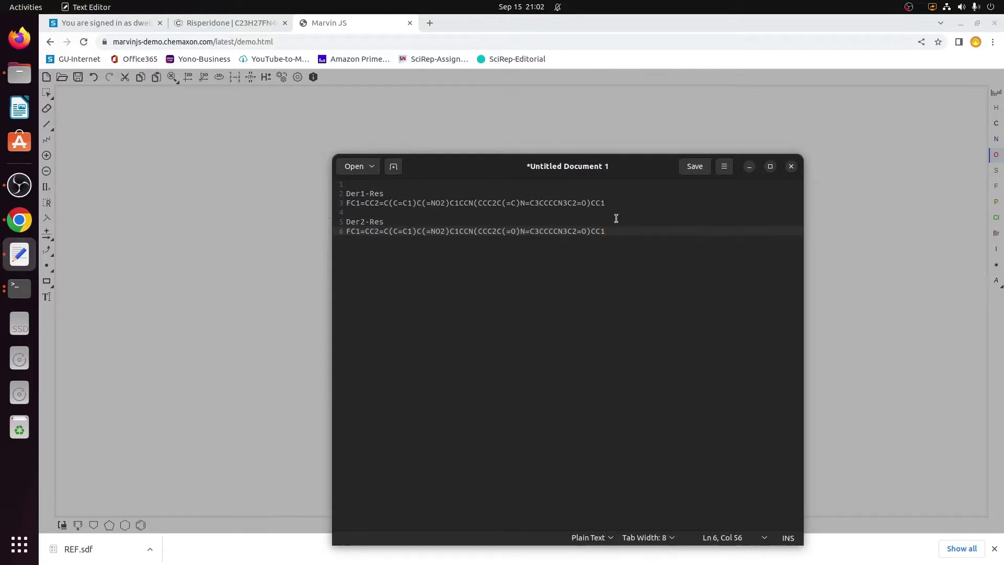
left_click_drag(347, 204, 605, 204)
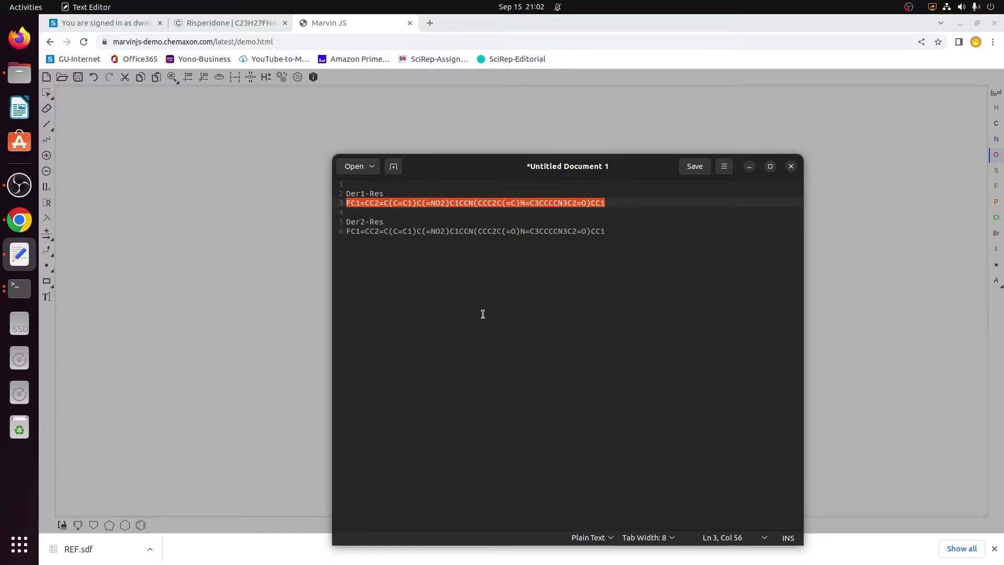
Show the carbonyl derivative's export as MDL SDfile (CTAB v2000), then close the Export window
left_click(749, 168)
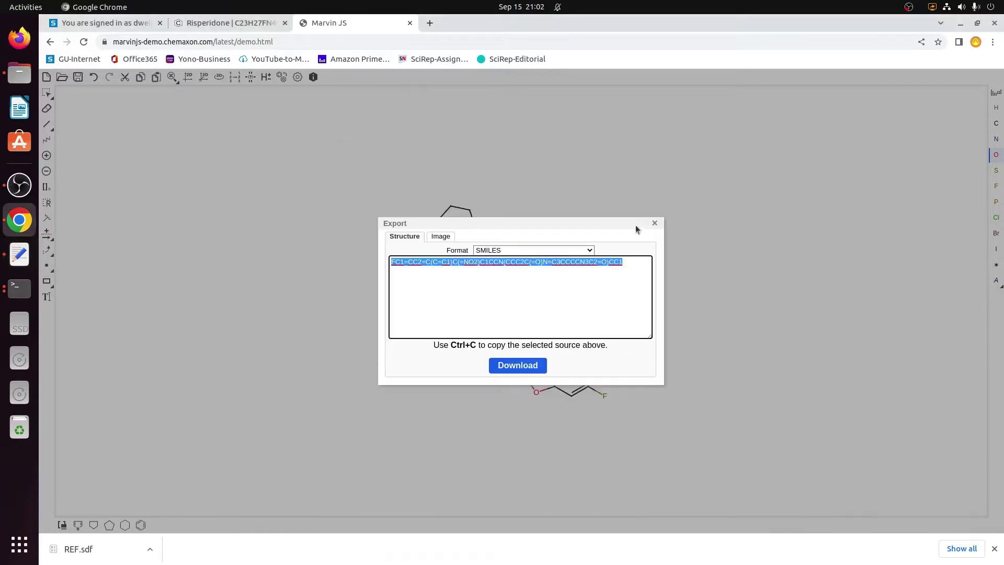
left_click(533, 250)
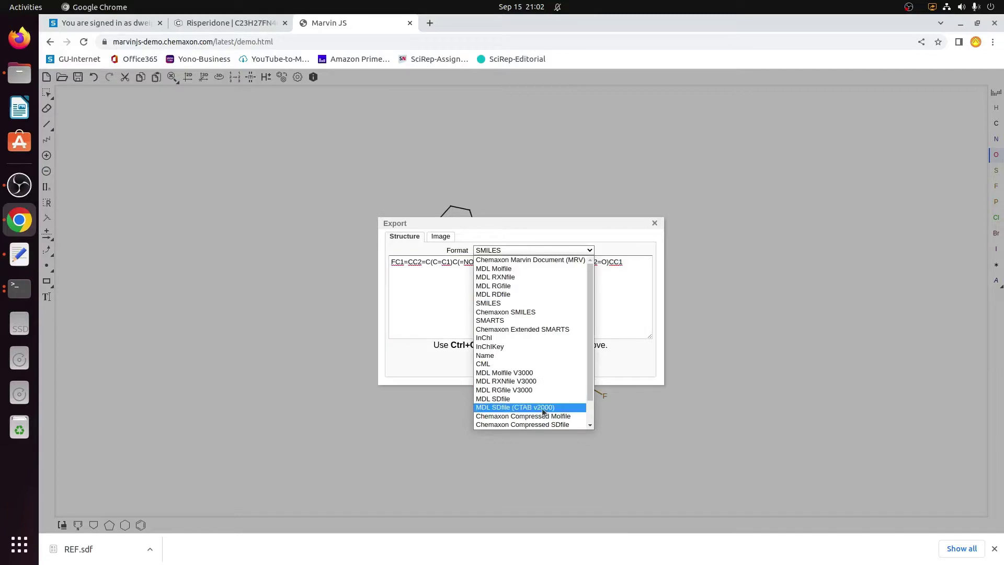
scroll(528, 329, "down", 1)
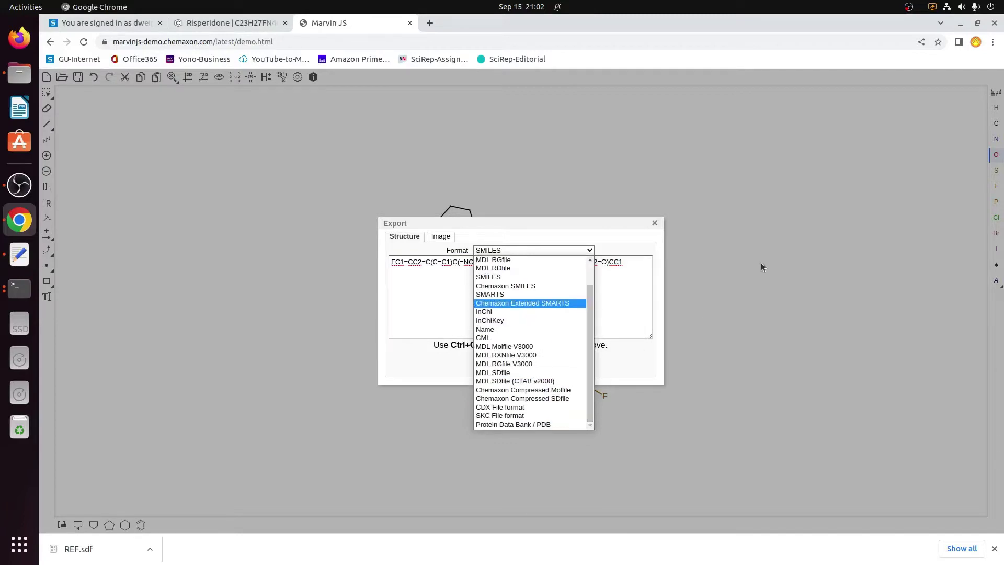
left_click(544, 381)
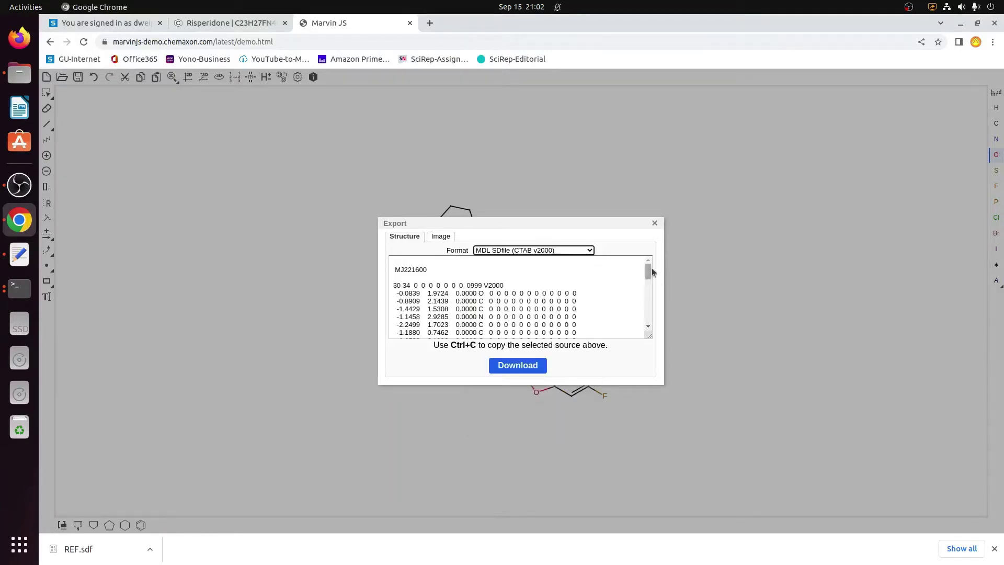
left_click_drag(648, 270, 648, 336)
left_click(654, 224)
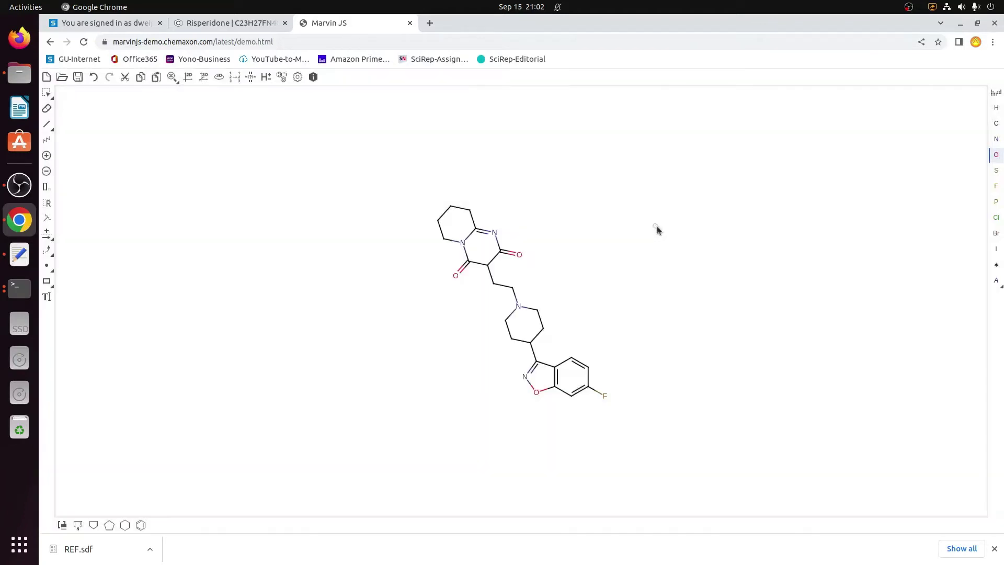